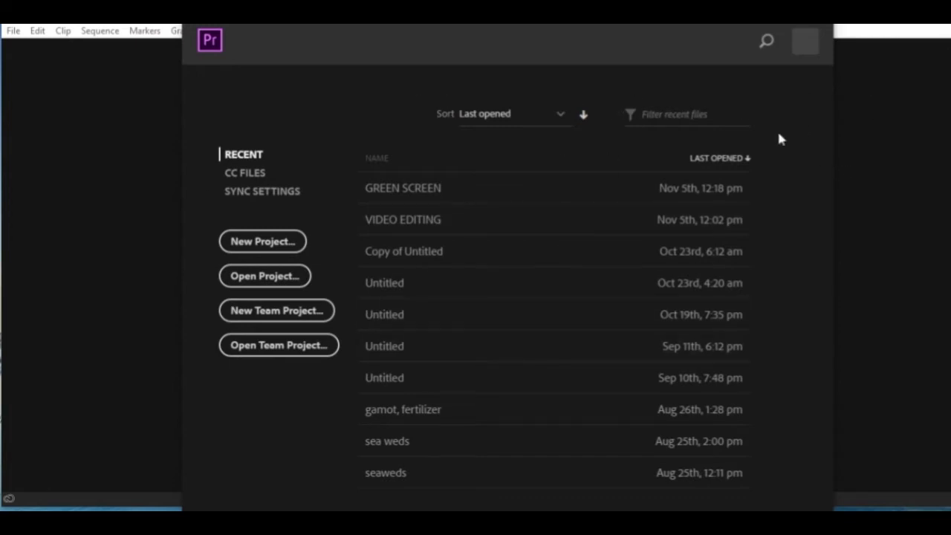
# Step: Start a new project from the start screen and name it GREEN SCREEN
pyautogui.click(274, 242)
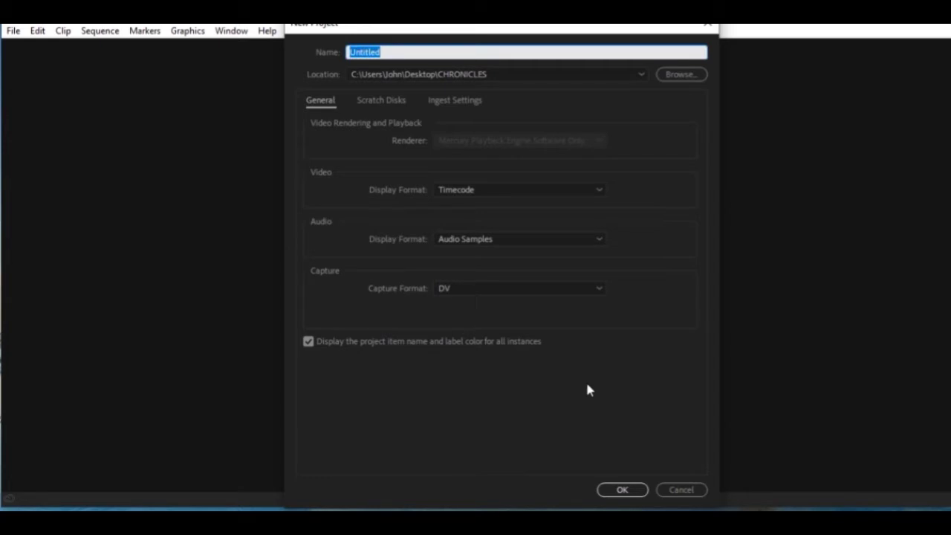
pyautogui.write('GREE')
pyautogui.write('N ')
pyautogui.write('SCREEN')
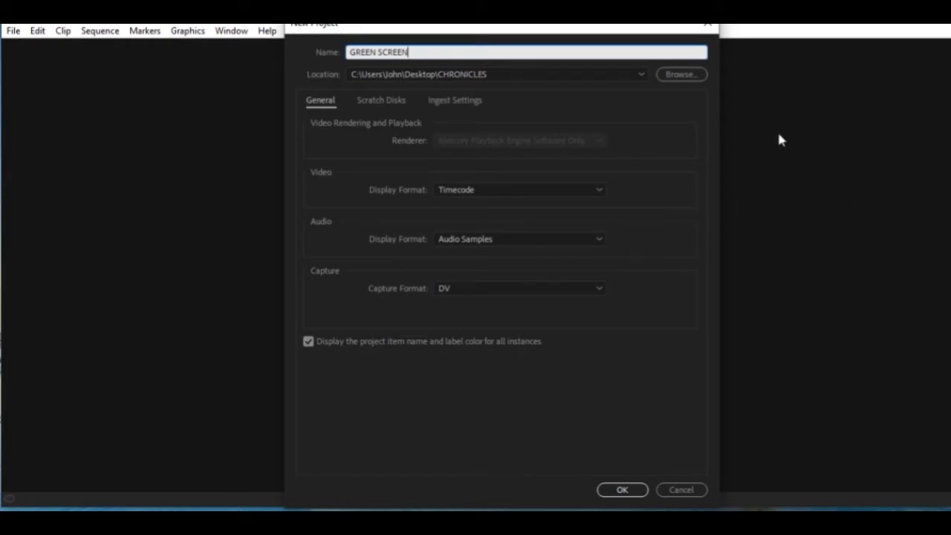
# Step: Set the project location to the Desktop's GREEN SCREEN folder and create the project
pyautogui.click(690, 78)
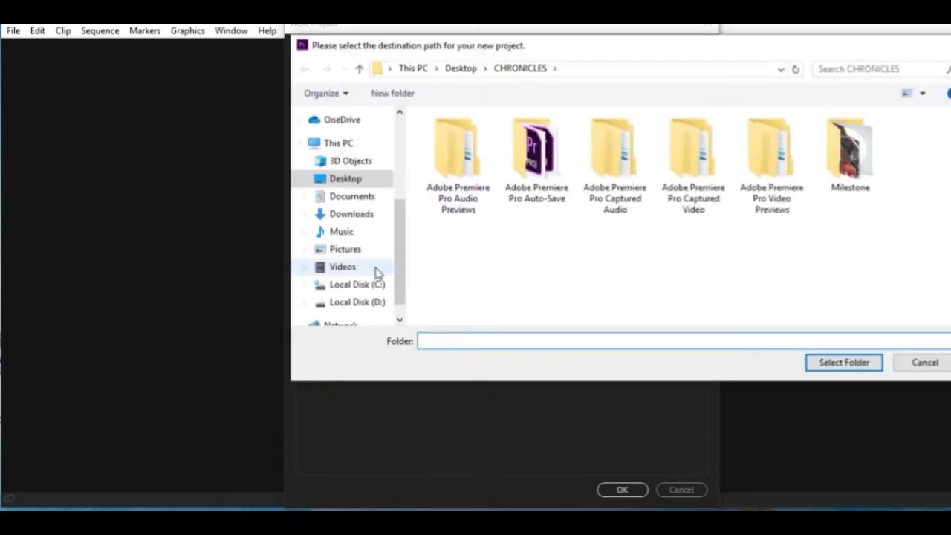
pyautogui.moveTo(399, 261)
pyautogui.mouseDown()
pyautogui.moveTo(406, 240)
pyautogui.moveTo(401, 252)
pyautogui.mouseUp()
pyautogui.click(348, 197)
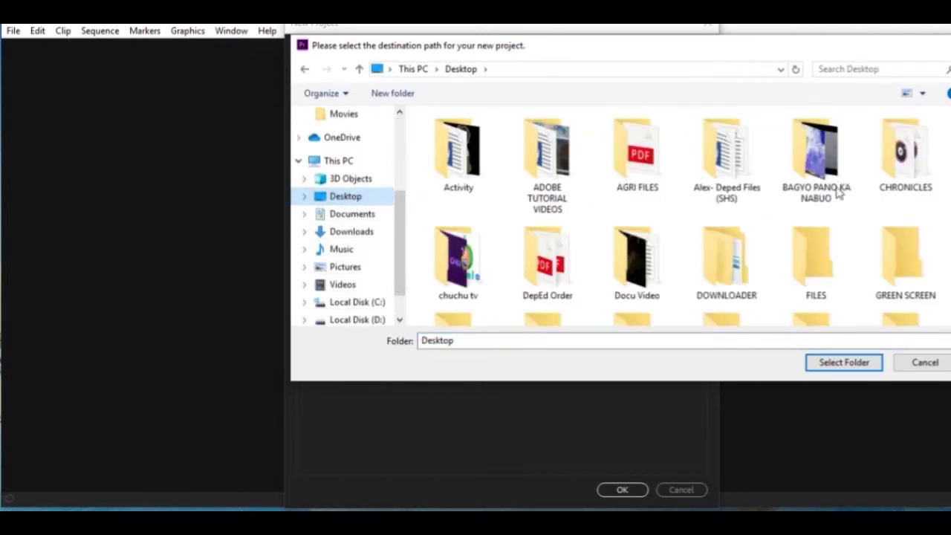
pyautogui.scroll(-1, 887, 269)
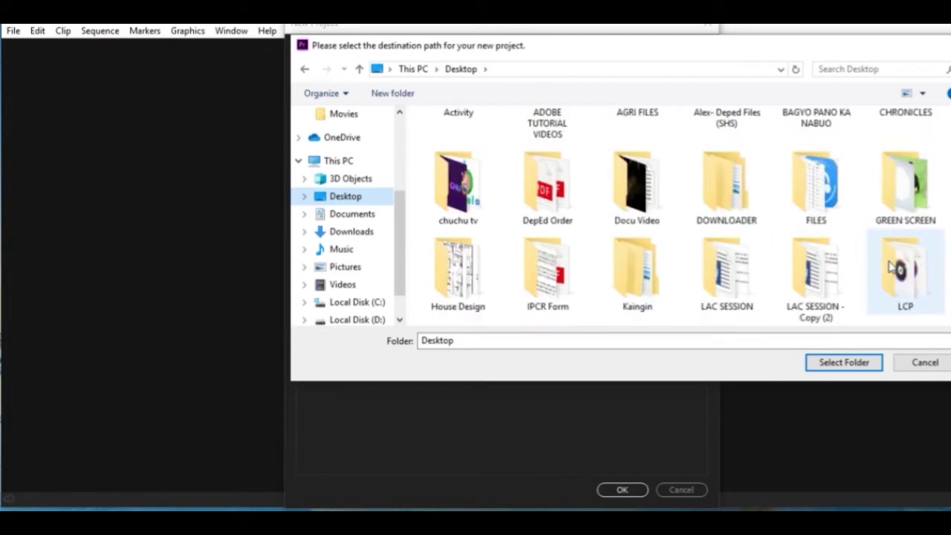
pyautogui.doubleClick(915, 193)
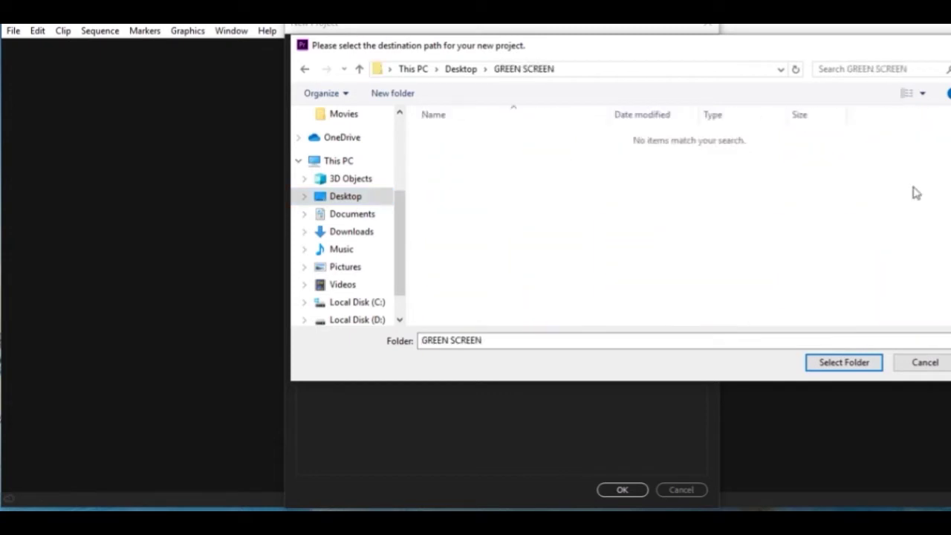
pyautogui.click(845, 363)
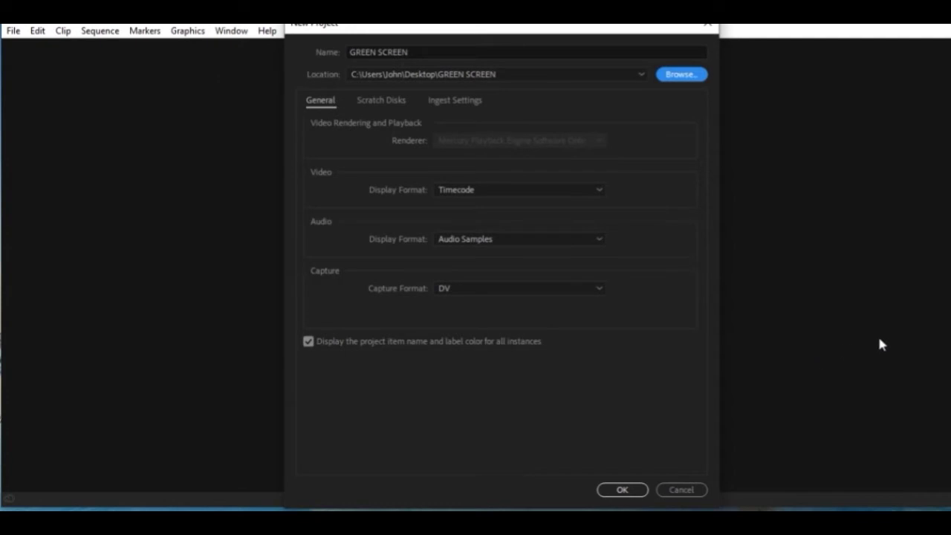
pyautogui.click(616, 491)
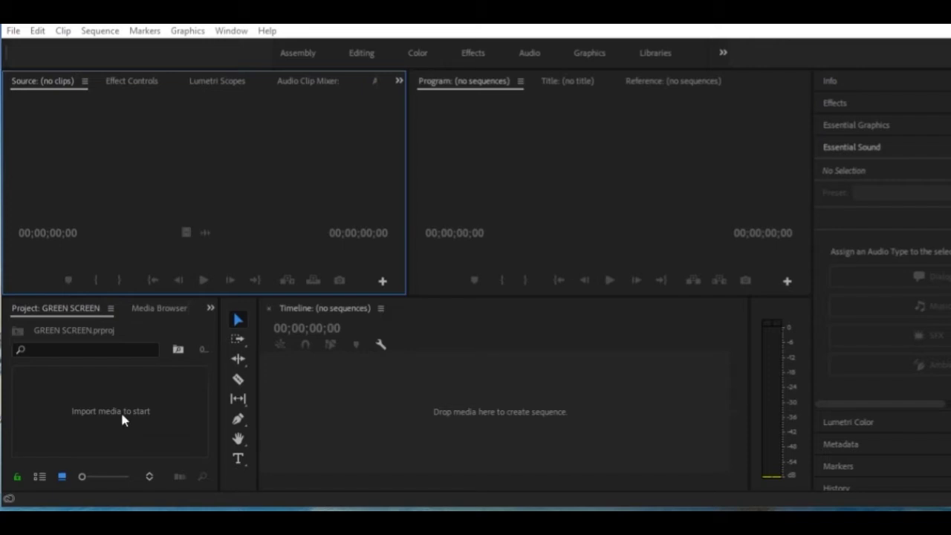
# Step: Browse Desktop > GREEN SCREEN in the Import dialog, then close it without importing anything
pyautogui.doubleClick(123, 416)
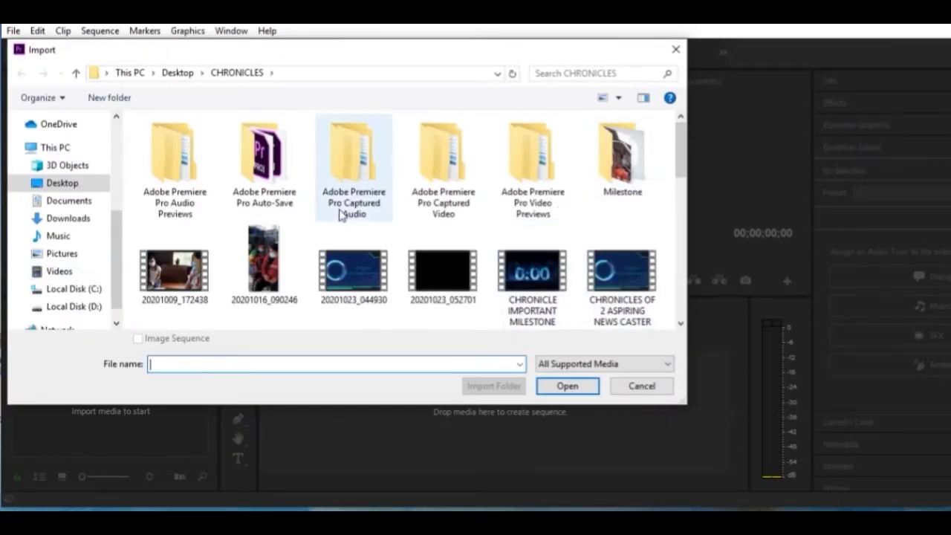
pyautogui.scroll(-5, 350, 193)
pyautogui.scroll(5, 352, 199)
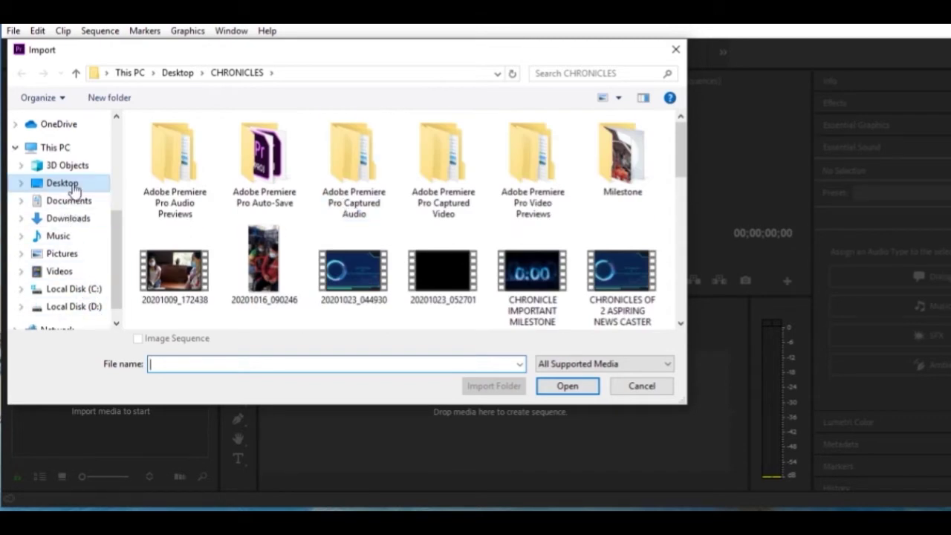
pyautogui.click(72, 185)
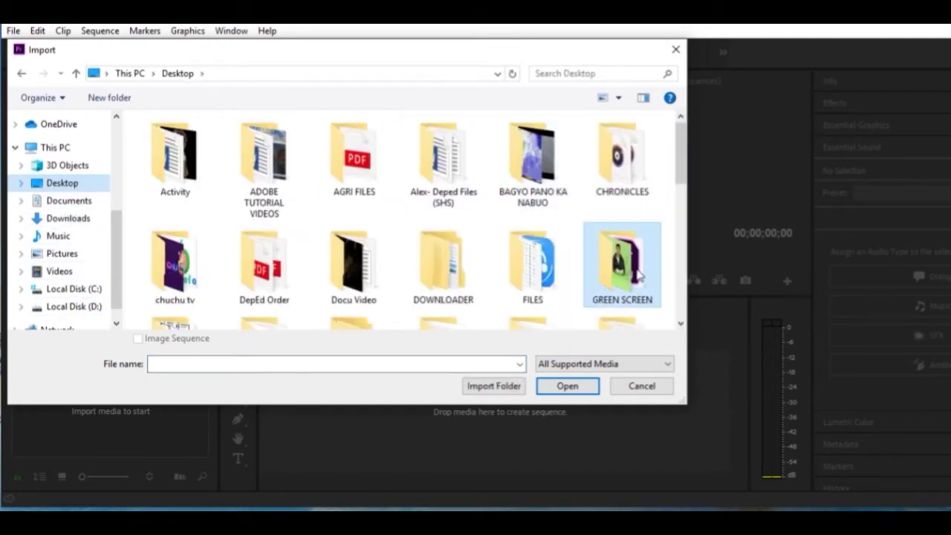
pyautogui.doubleClick(636, 275)
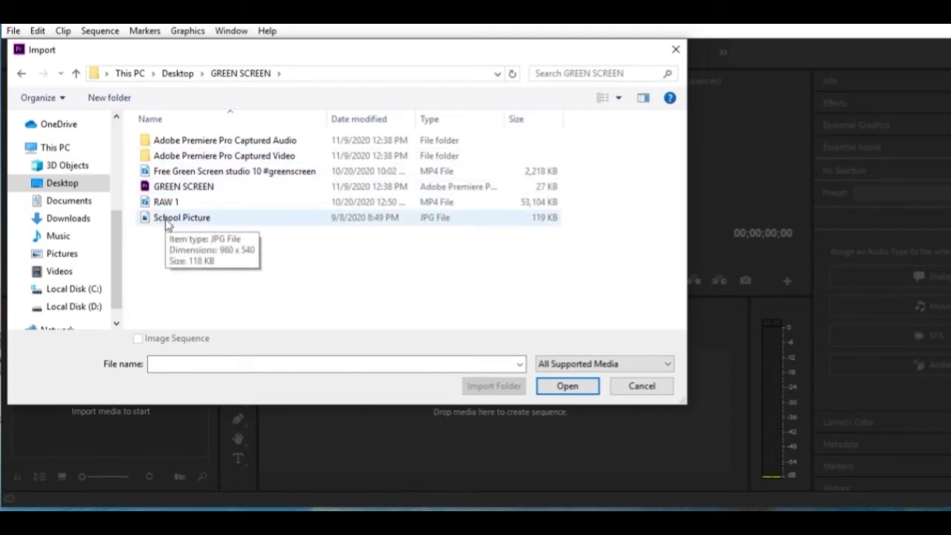
pyautogui.click(678, 50)
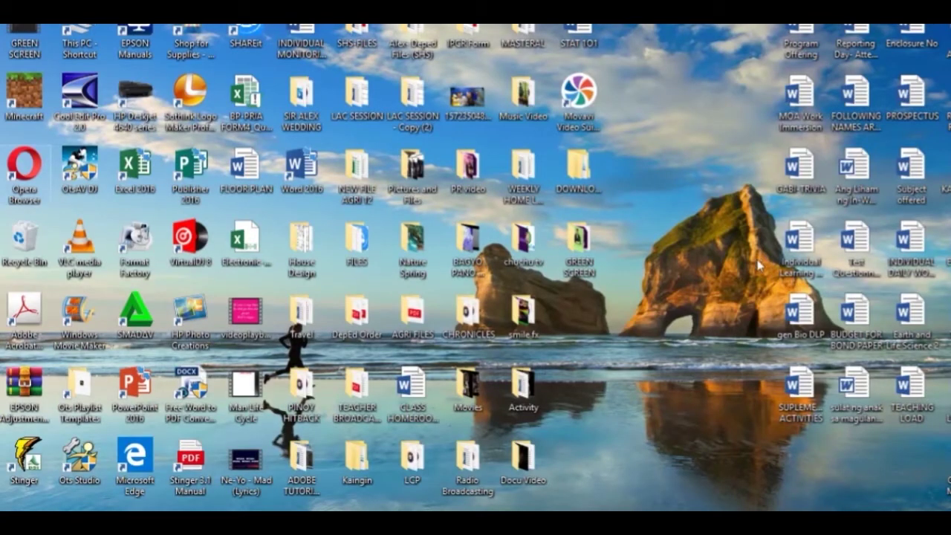
# Step: Drag the Free Green Screen studio 10 video from the GREEN SCREEN folder into Premiere's Project panel, then close Explorer
pyautogui.doubleClick(585, 251)
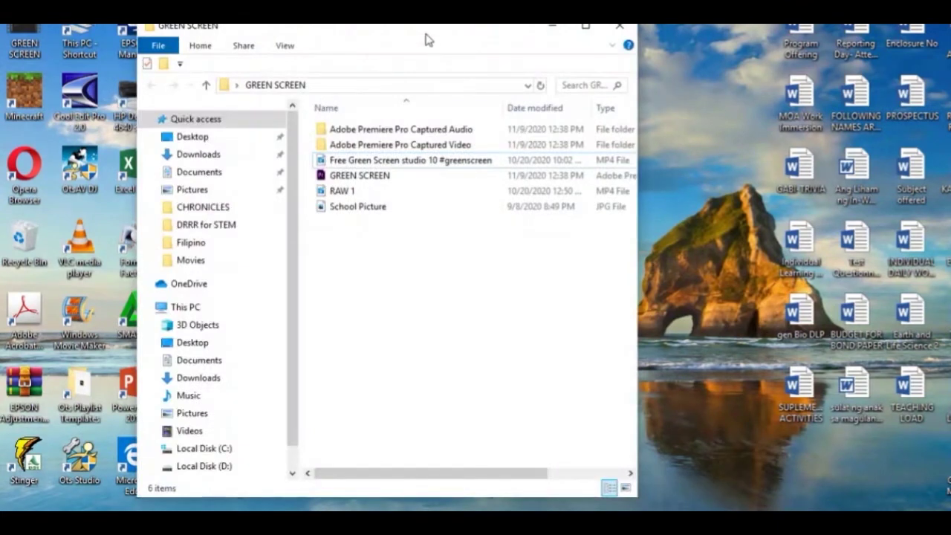
pyautogui.moveTo(424, 36); pyautogui.dragTo(710, 30)
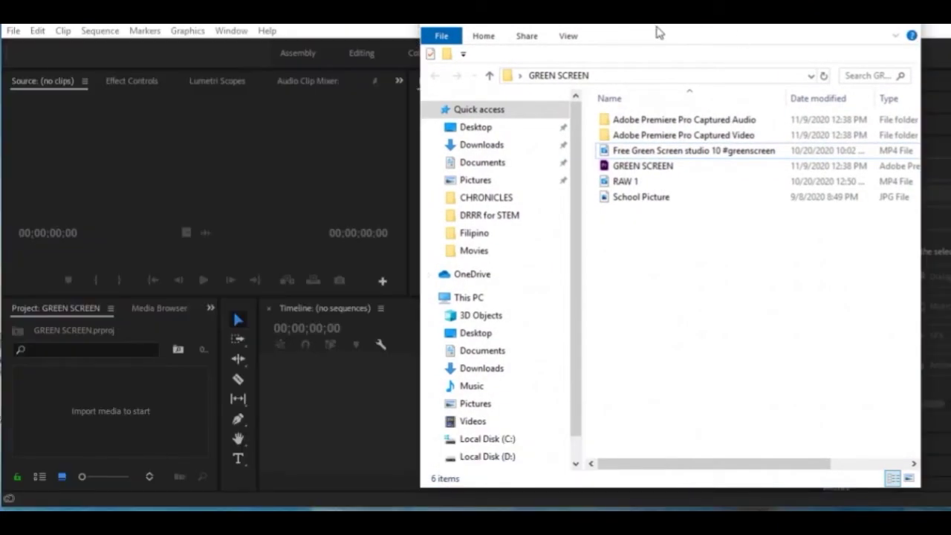
pyautogui.moveTo(659, 30); pyautogui.dragTo(701, 30)
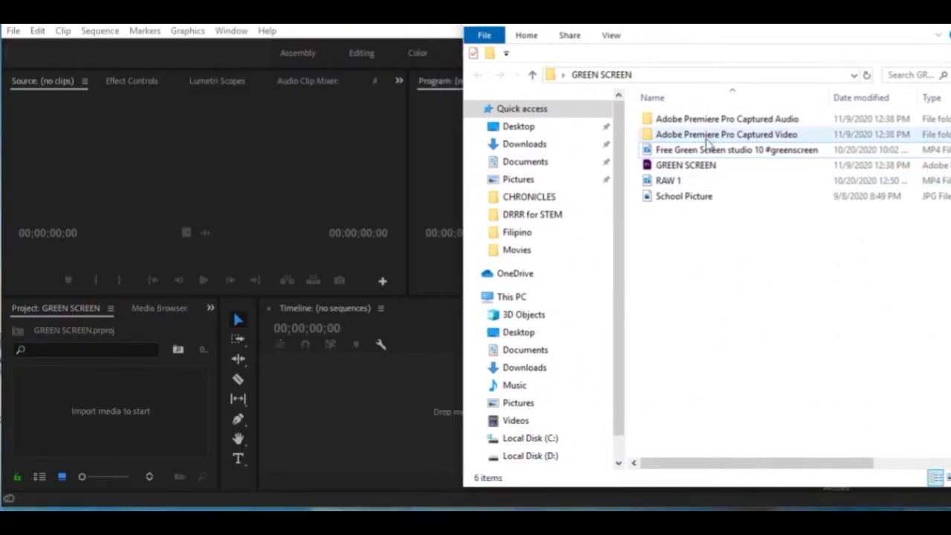
pyautogui.moveTo(715, 158)
pyautogui.mouseDown()
pyautogui.moveTo(133, 364)
pyautogui.moveTo(137, 416)
pyautogui.mouseUp()
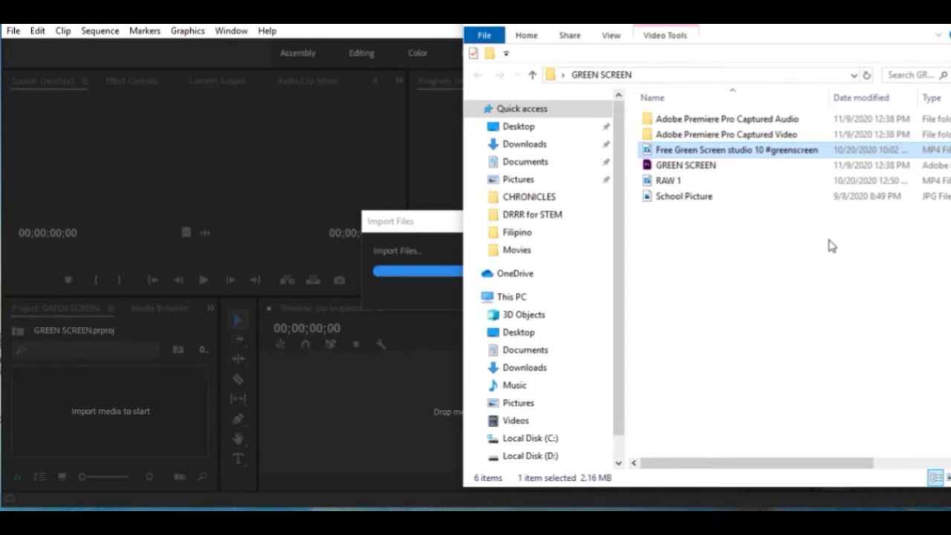
pyautogui.click(107, 405)
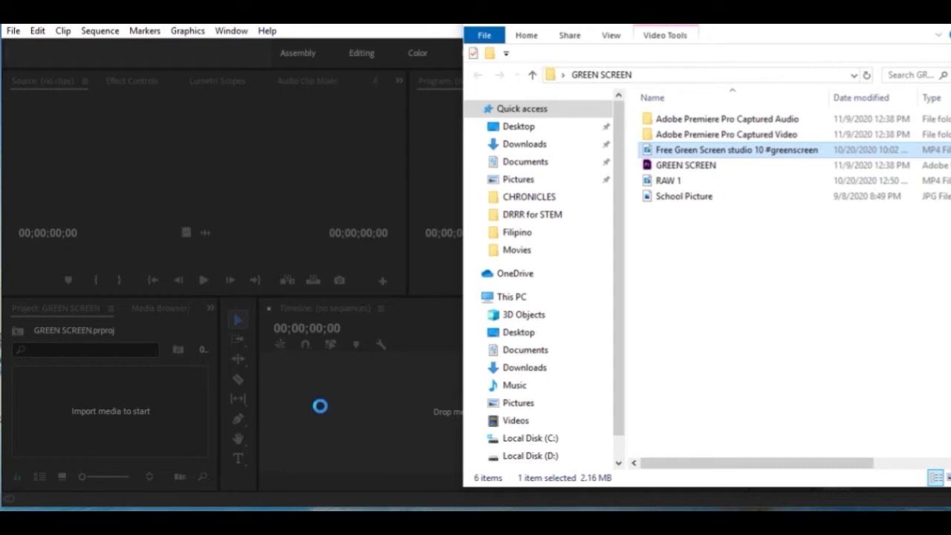
pyautogui.moveTo(318, 413); pyautogui.dragTo(340, 439)
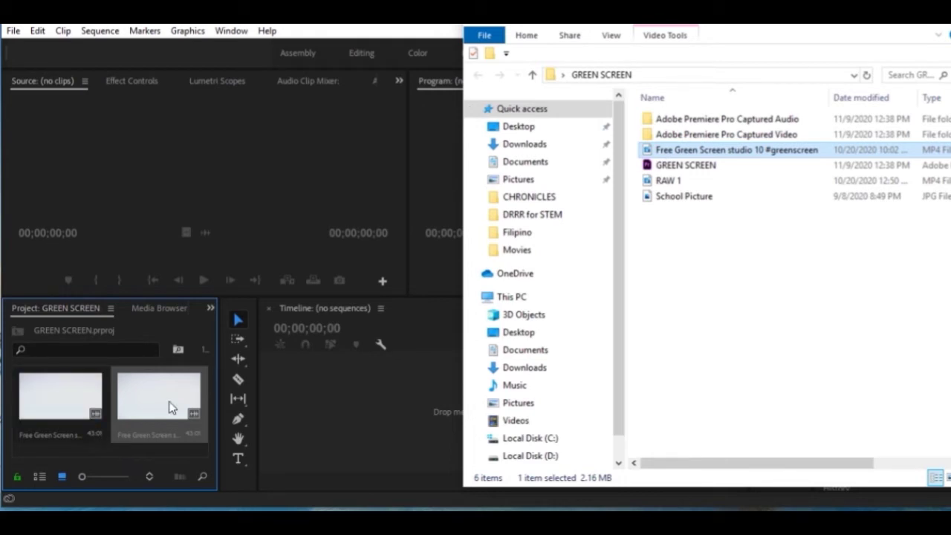
pyautogui.click(423, 436)
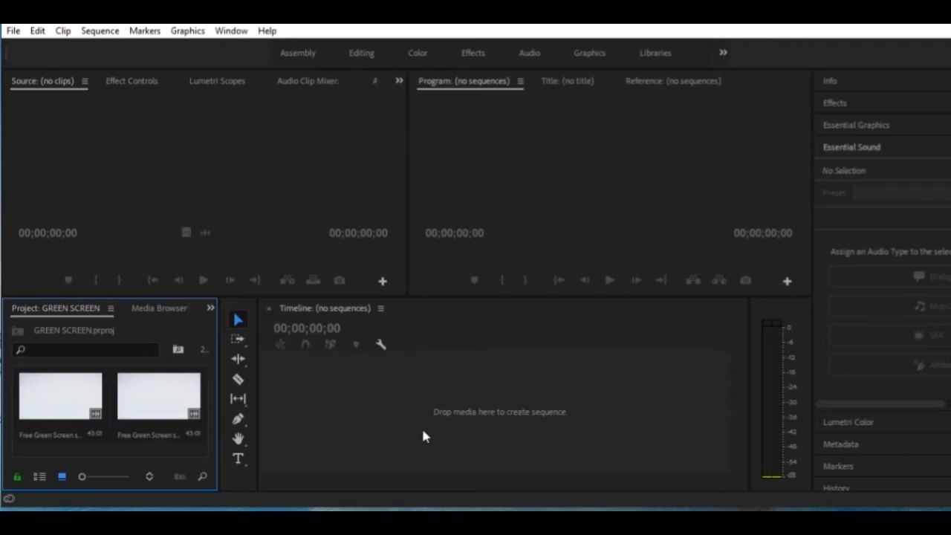
# Step: Import School Picture, RAW 1 and Free Green Screen studio 10 from Desktop > GREEN SCREEN
pyautogui.hotkey('ctrl', 'i')
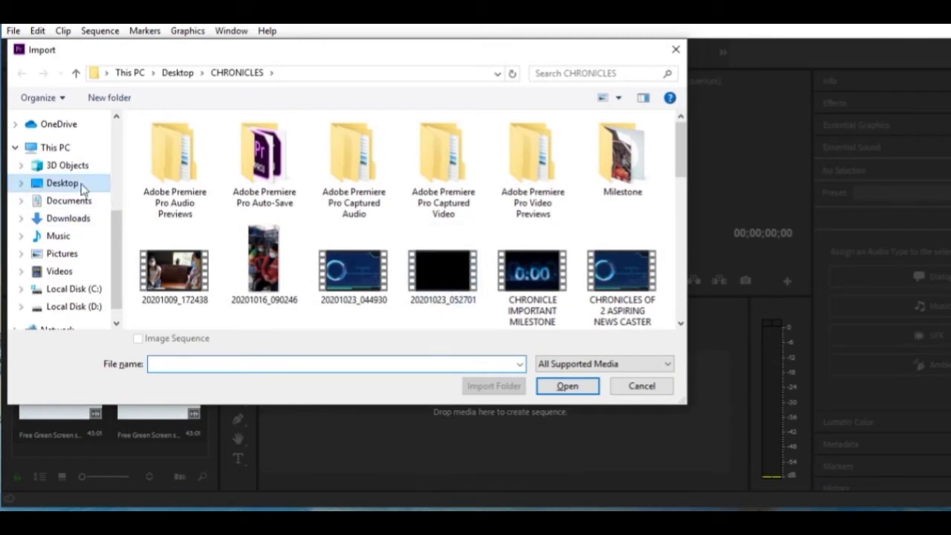
pyautogui.click(75, 184)
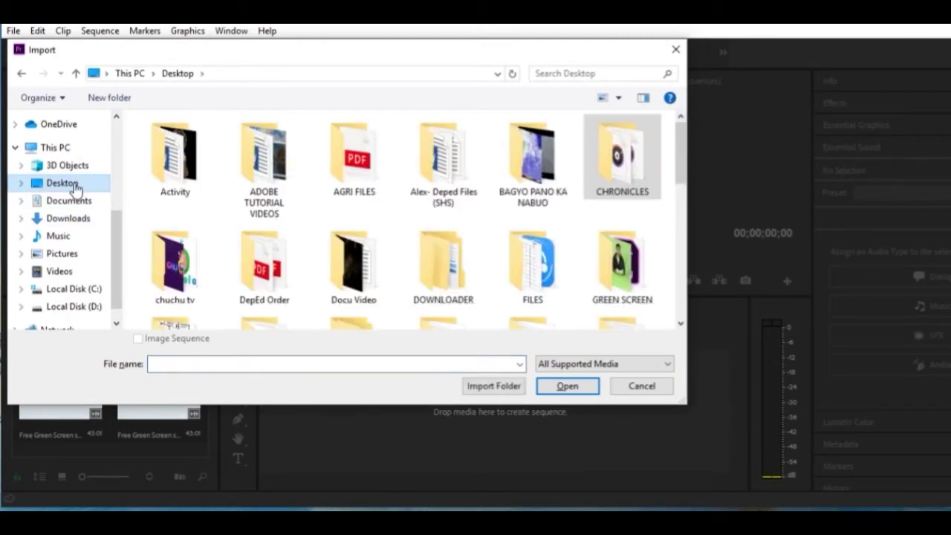
pyautogui.doubleClick(627, 276)
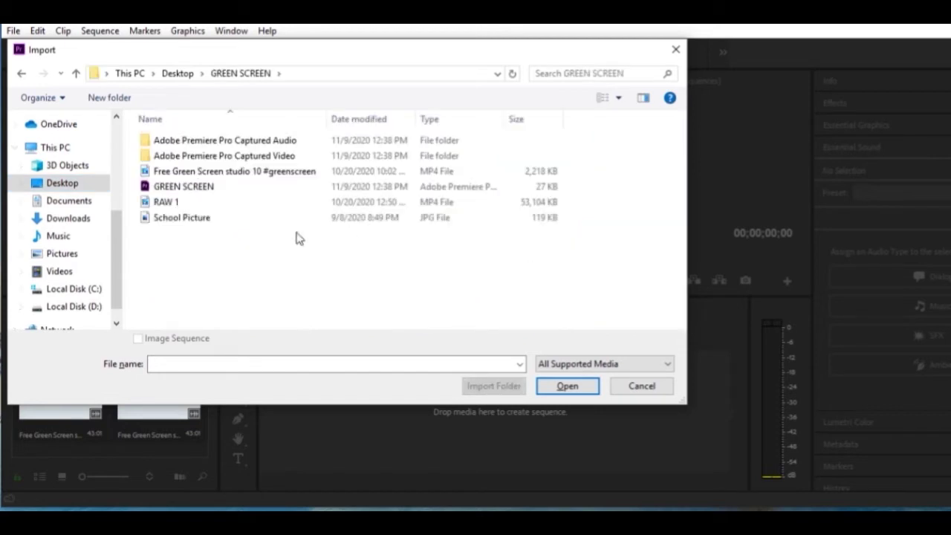
pyautogui.click(187, 223)
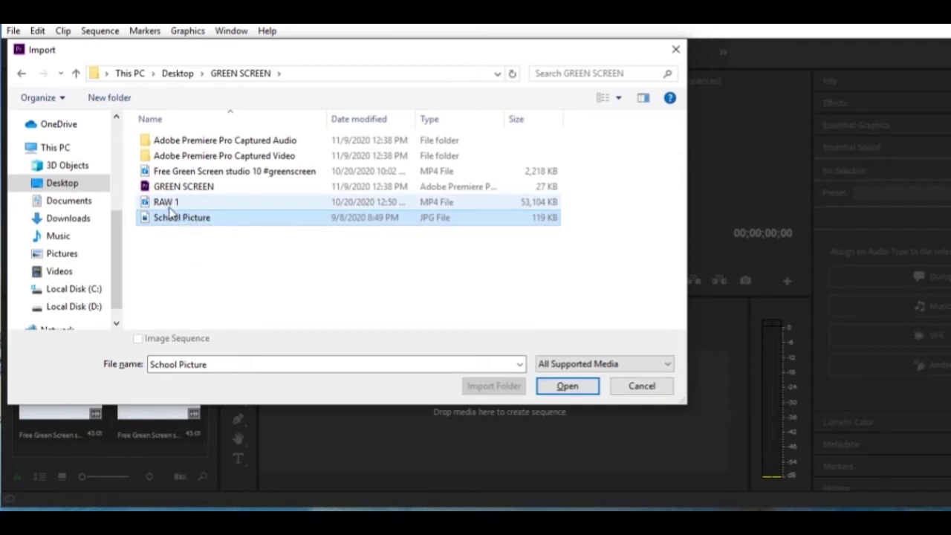
pyautogui.keyDown('ctrl'); pyautogui.click(169, 208); pyautogui.keyUp('ctrl')
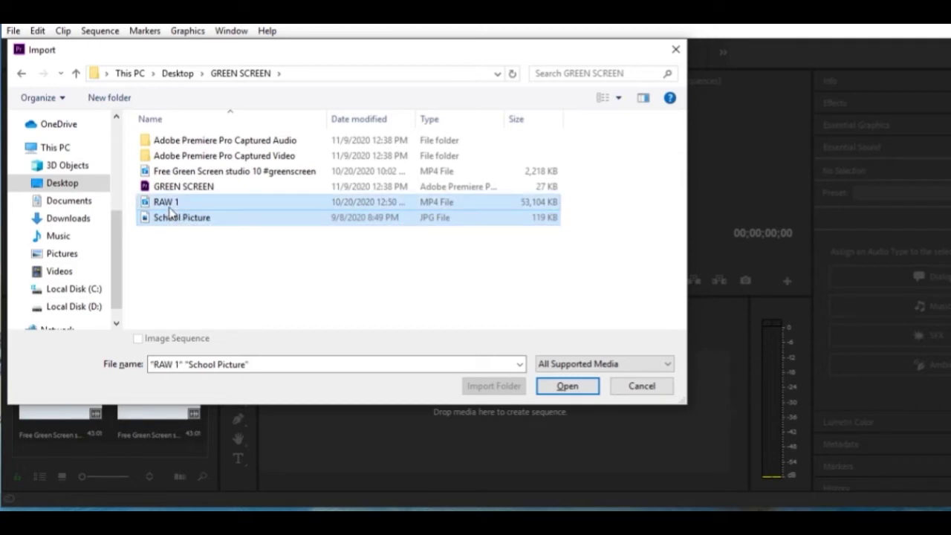
pyautogui.keyDown('ctrl'); pyautogui.click(208, 173); pyautogui.keyUp('ctrl')
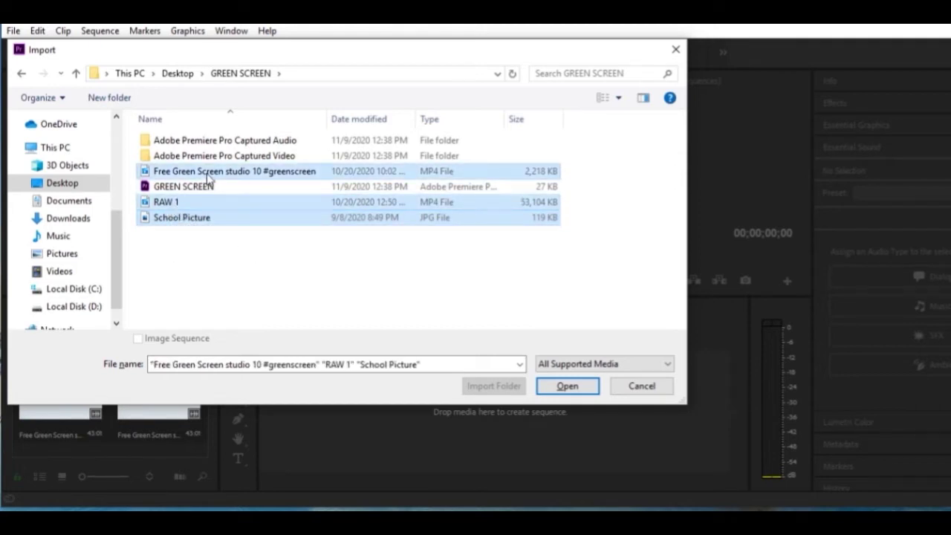
pyautogui.click(580, 389)
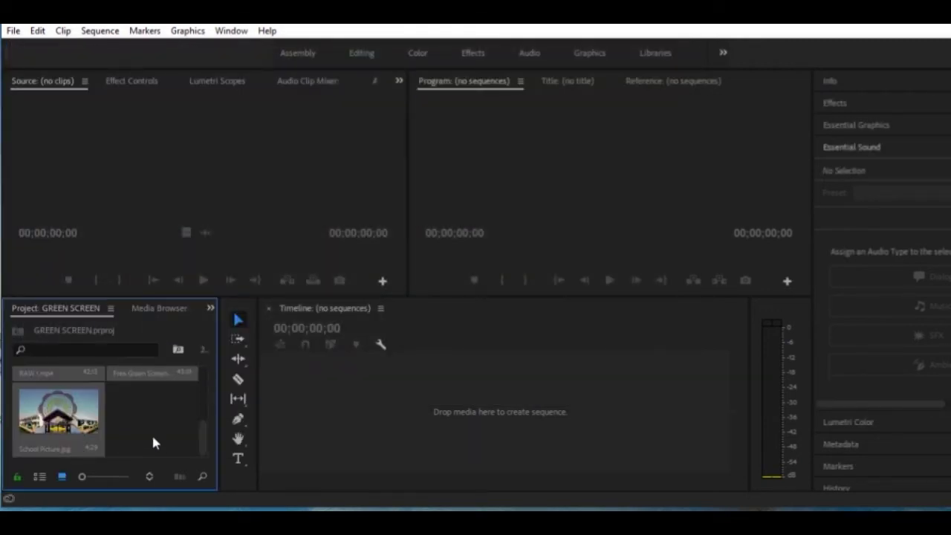
pyautogui.scroll(3, 129, 443)
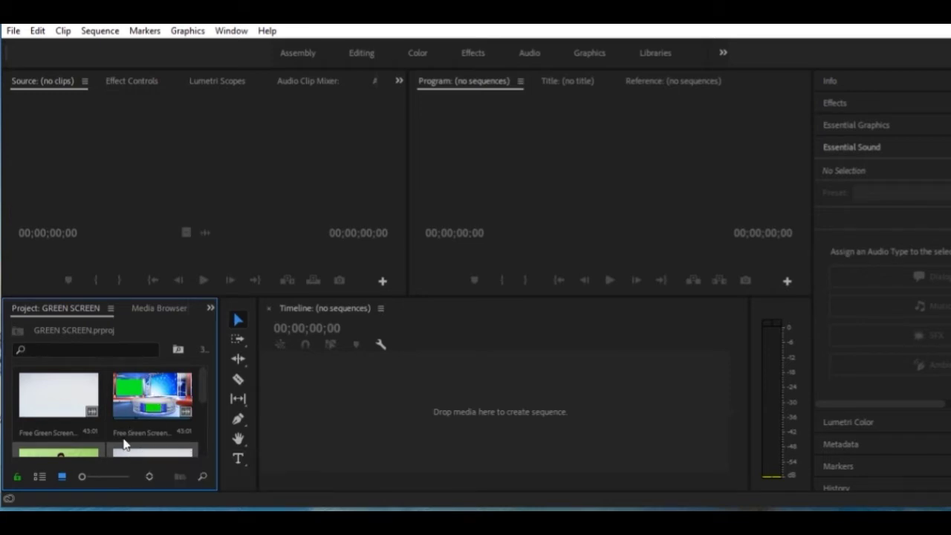
pyautogui.scroll(-3, 135, 431)
pyautogui.scroll(2, 135, 423)
pyautogui.scroll(1, 136, 424)
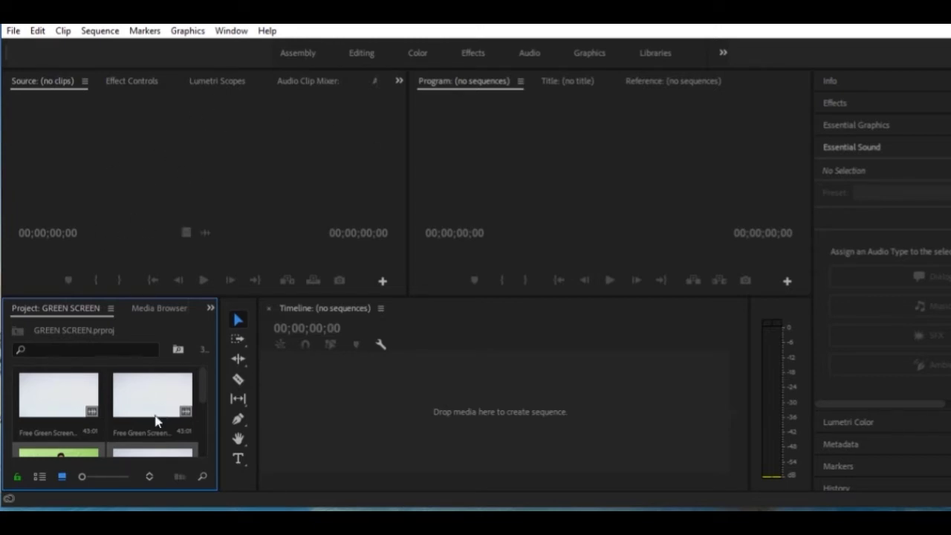
# Step: Set the studio clip's In point at 00:00:07:03 and drag it into a new sequence
pyautogui.moveTo(169, 408)
pyautogui.mouseDown()
pyautogui.moveTo(55, 399)
pyautogui.moveTo(124, 203)
pyautogui.mouseUp()
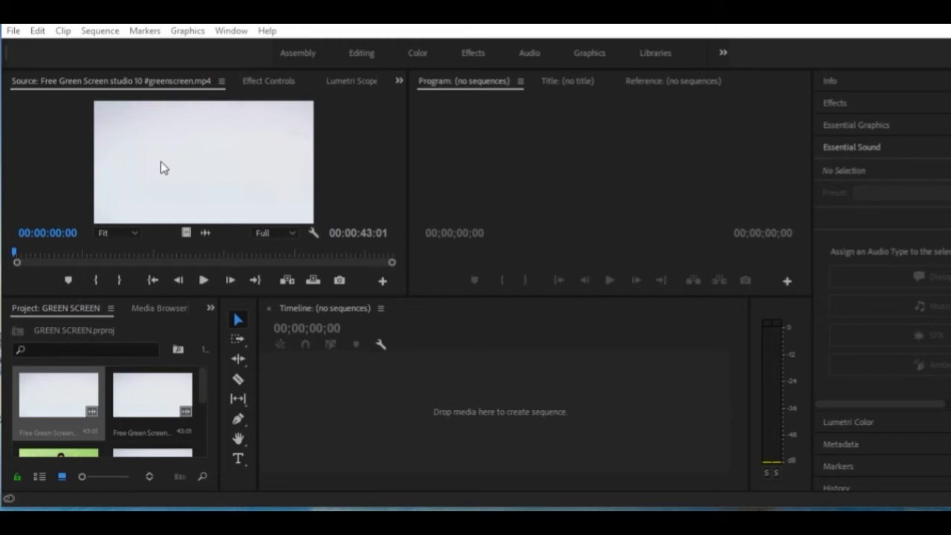
pyautogui.moveTo(14, 257)
pyautogui.mouseDown()
pyautogui.moveTo(85, 262)
pyautogui.moveTo(73, 256)
pyautogui.mouseUp()
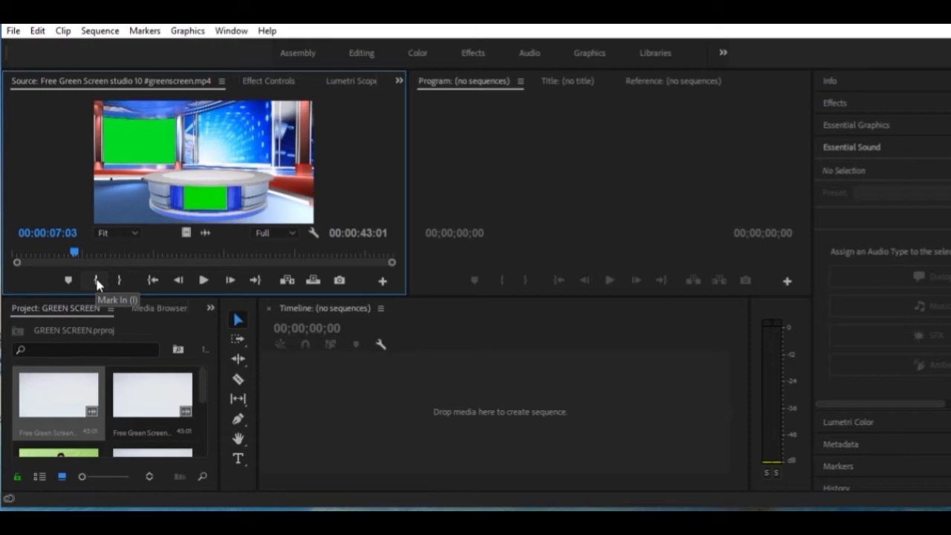
pyautogui.click(96, 281)
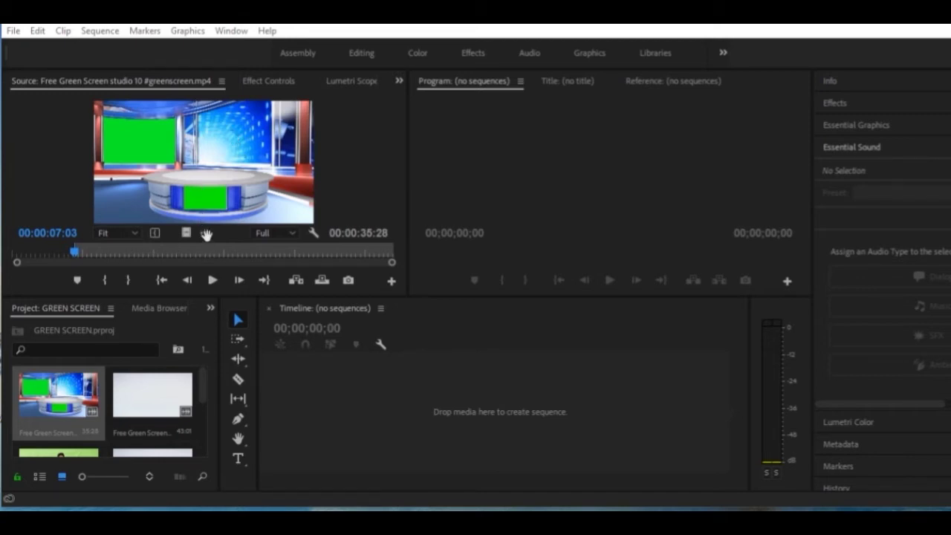
pyautogui.moveTo(206, 234)
pyautogui.mouseDown()
pyautogui.moveTo(446, 415)
pyautogui.moveTo(440, 424)
pyautogui.mouseUp()
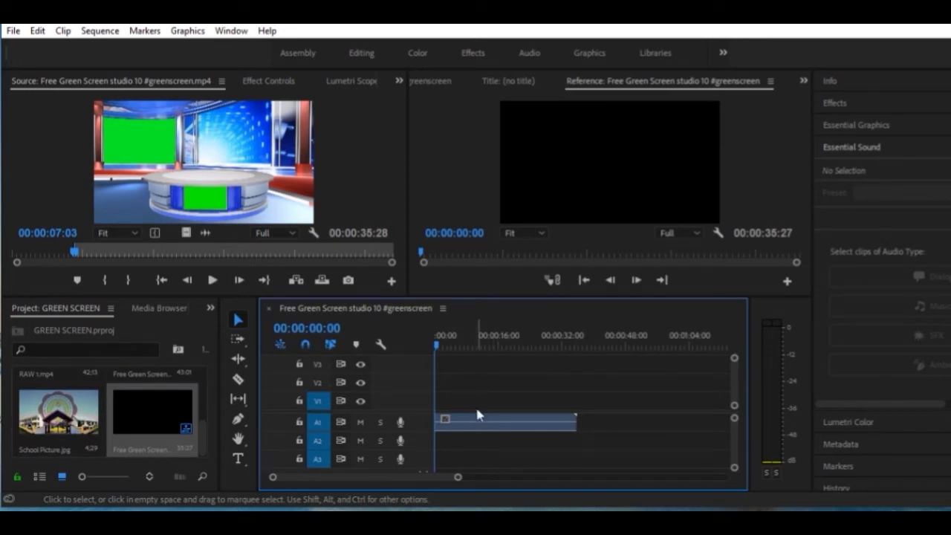
# Step: Replace the timeline contents with only the trimmed studio clip's video on V1, without audio
pyautogui.press('Delete')
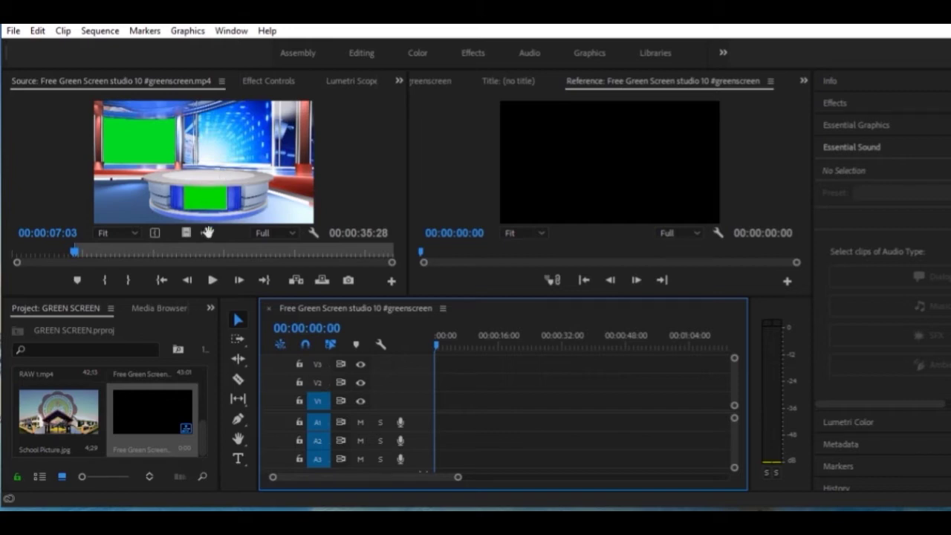
pyautogui.click(212, 156)
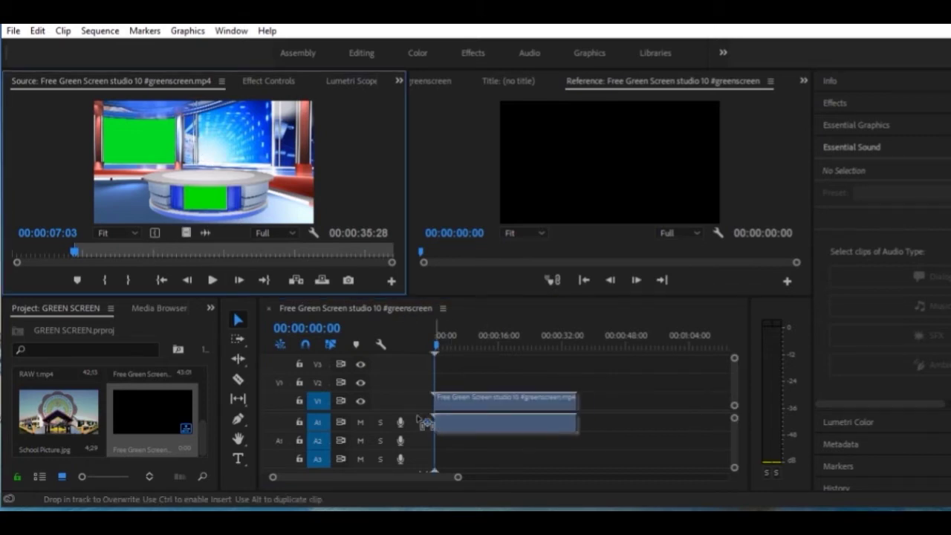
pyautogui.moveTo(439, 347); pyautogui.dragTo(461, 408)
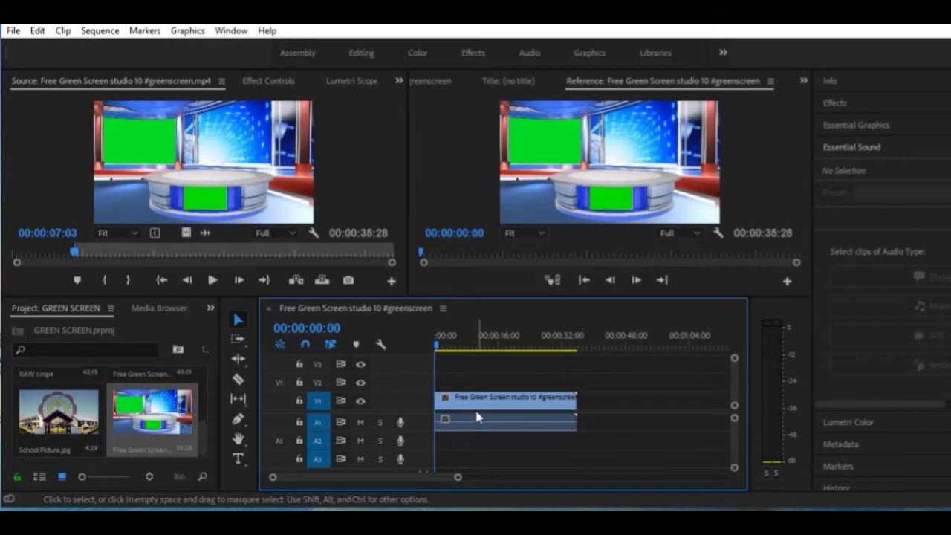
pyautogui.press('Delete')
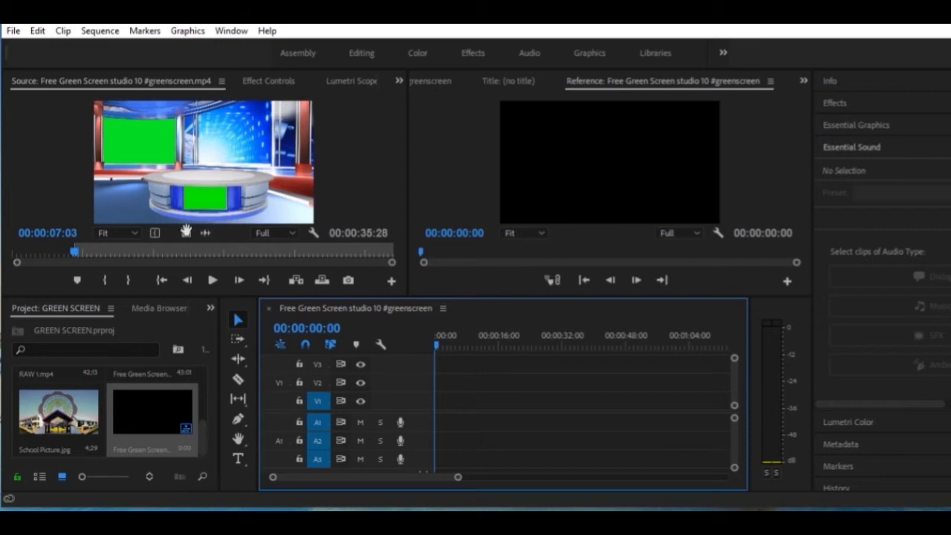
pyautogui.moveTo(187, 232); pyautogui.dragTo(445, 399)
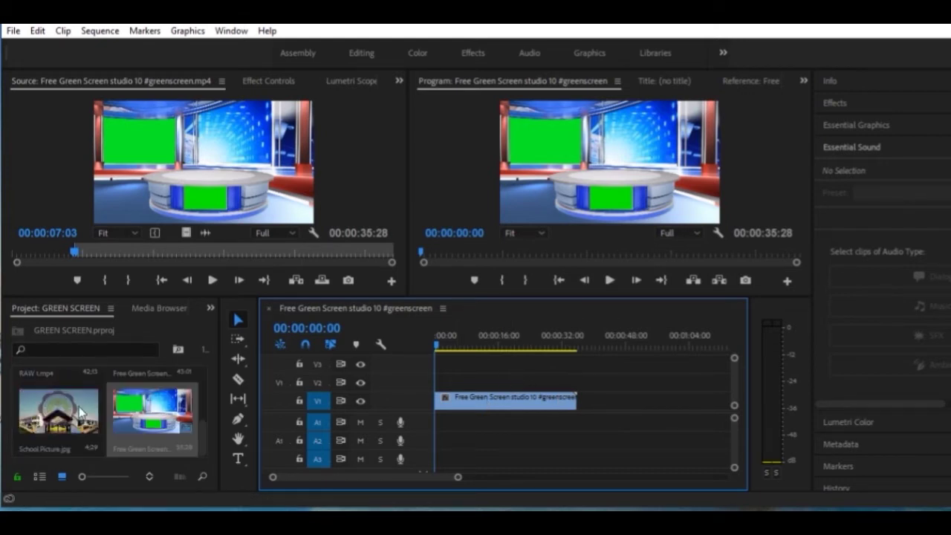
pyautogui.scroll(2, 50, 424)
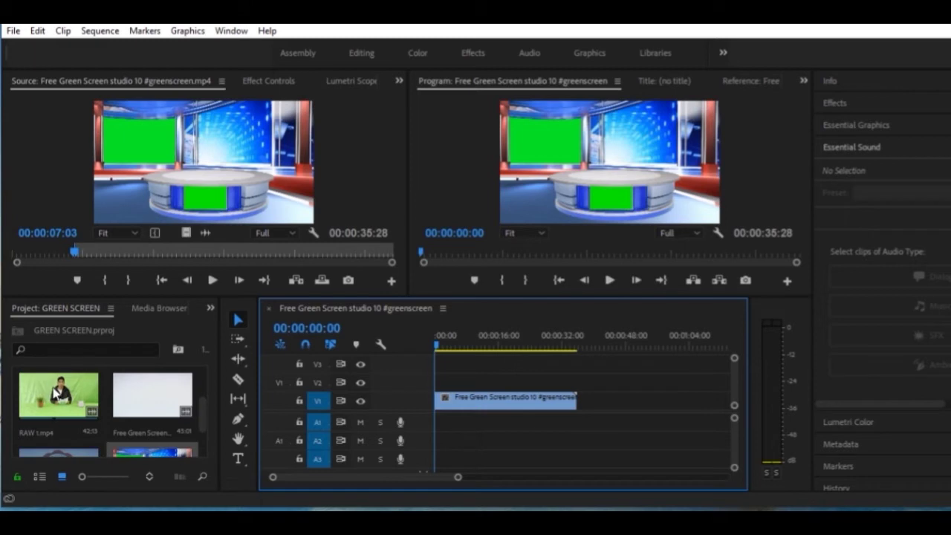
# Step: Place RAW 1.mp4 on V2 at the sequence start, above the studio clip
pyautogui.moveTo(44, 387); pyautogui.dragTo(442, 382)
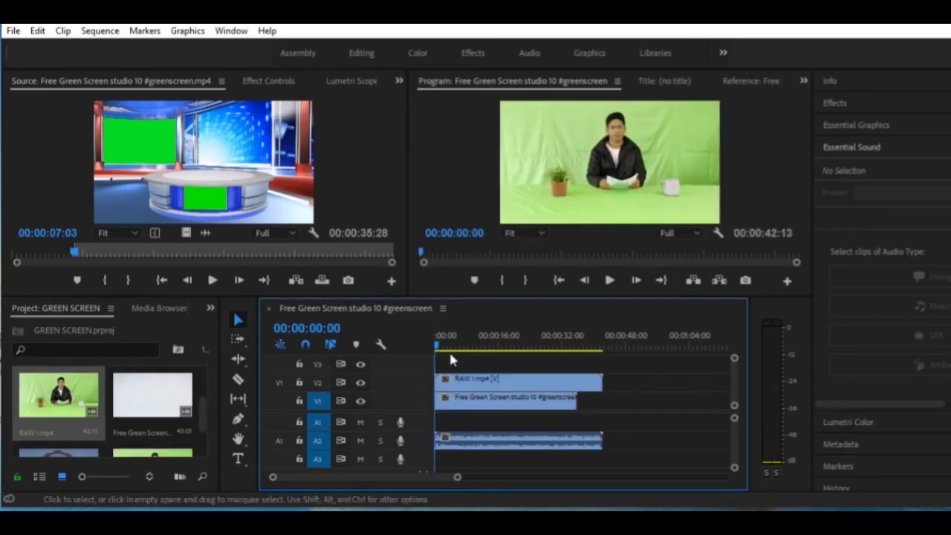
pyautogui.moveTo(448, 348); pyautogui.dragTo(435, 346)
# Step: Search the Effects panel for KEY and drag Ultra Key onto the RAW 1.mp4 clip
pyautogui.click(838, 105)
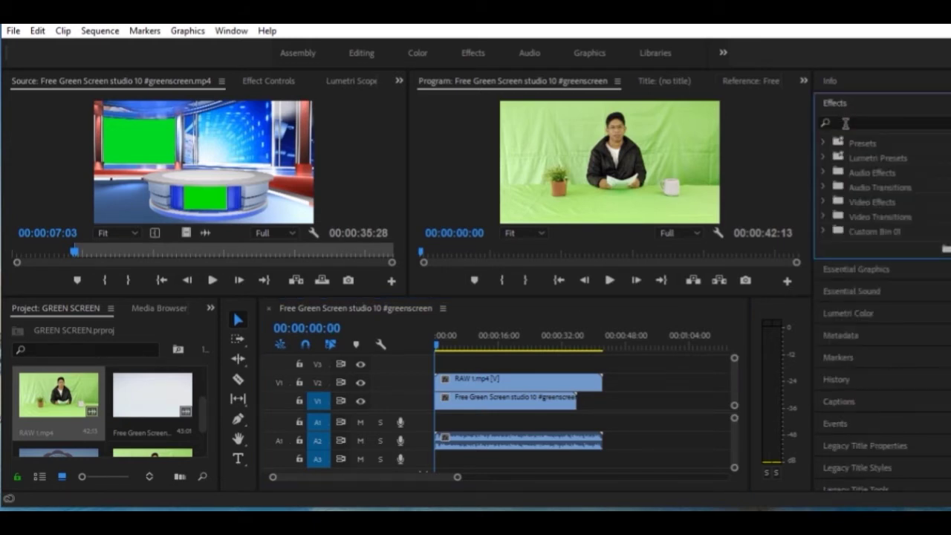
pyautogui.click(846, 123)
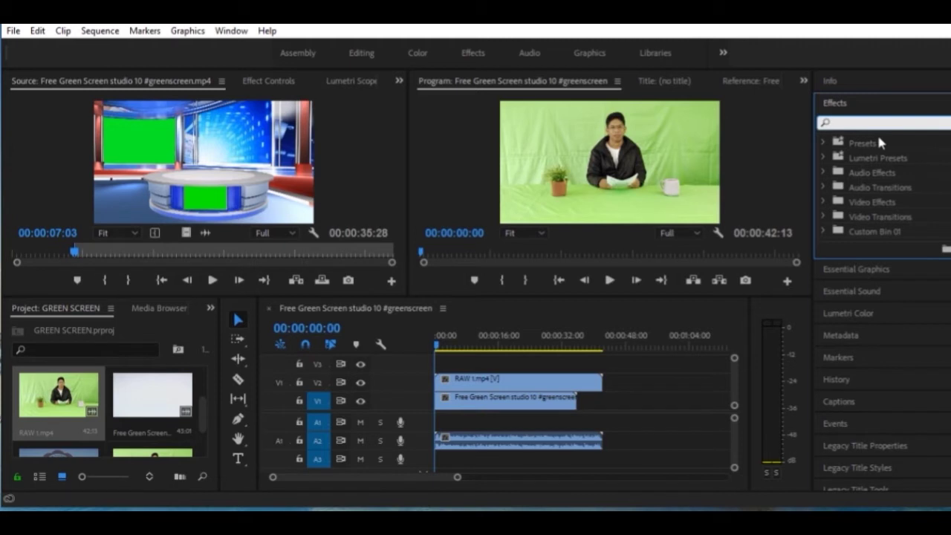
pyautogui.write('KEY')
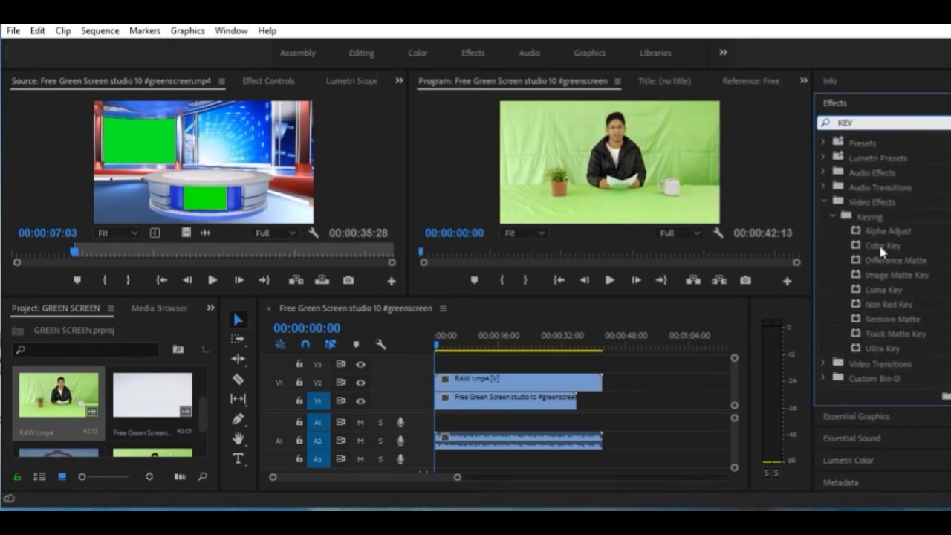
pyautogui.moveTo(883, 345); pyautogui.dragTo(448, 380)
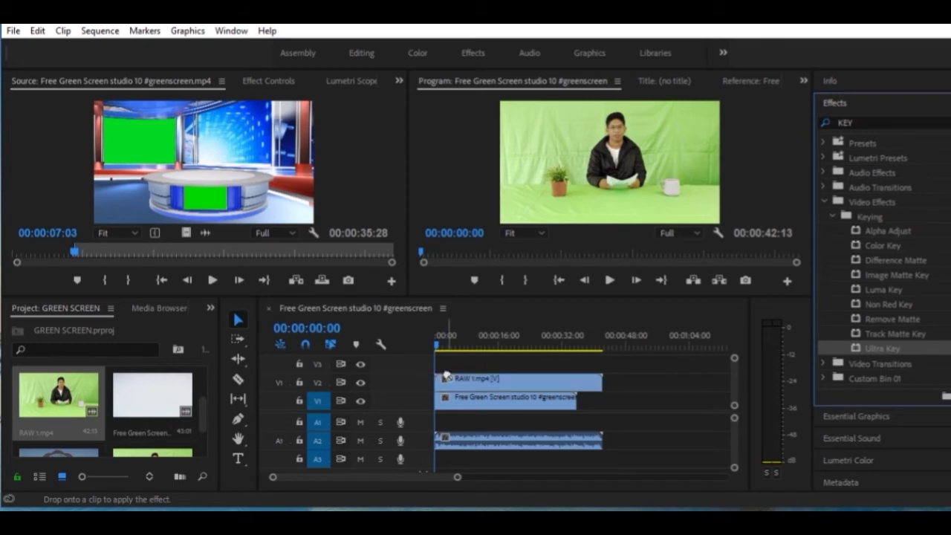
pyautogui.moveTo(448, 381); pyautogui.dragTo(447, 381)
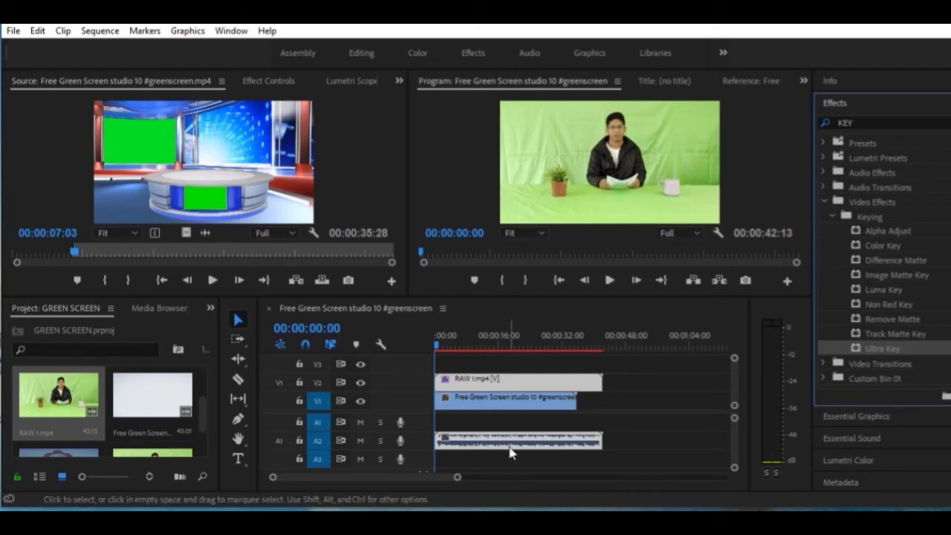
pyautogui.click(541, 379)
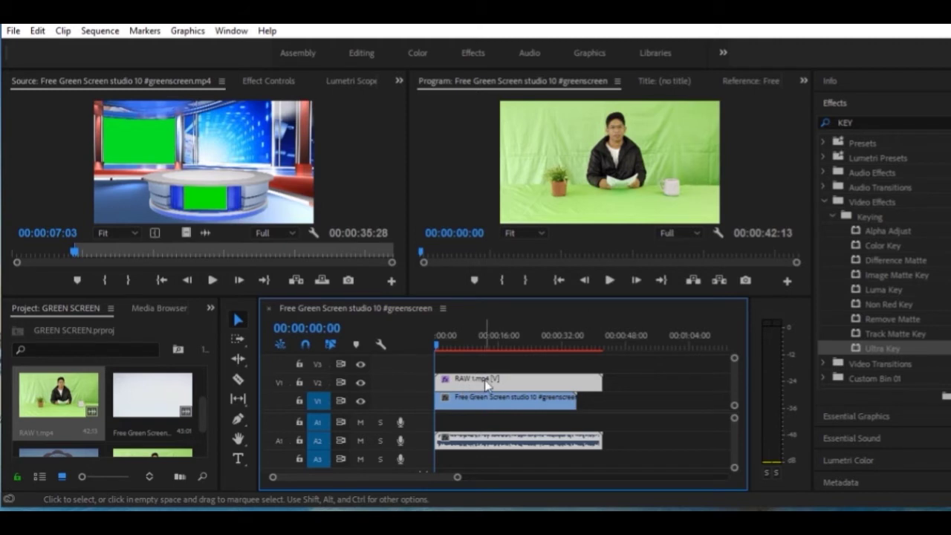
# Step: Set Ultra Key's Key Color by sampling the green background in the Program monitor
pyautogui.click(281, 82)
pyautogui.scroll(-5, 232, 156)
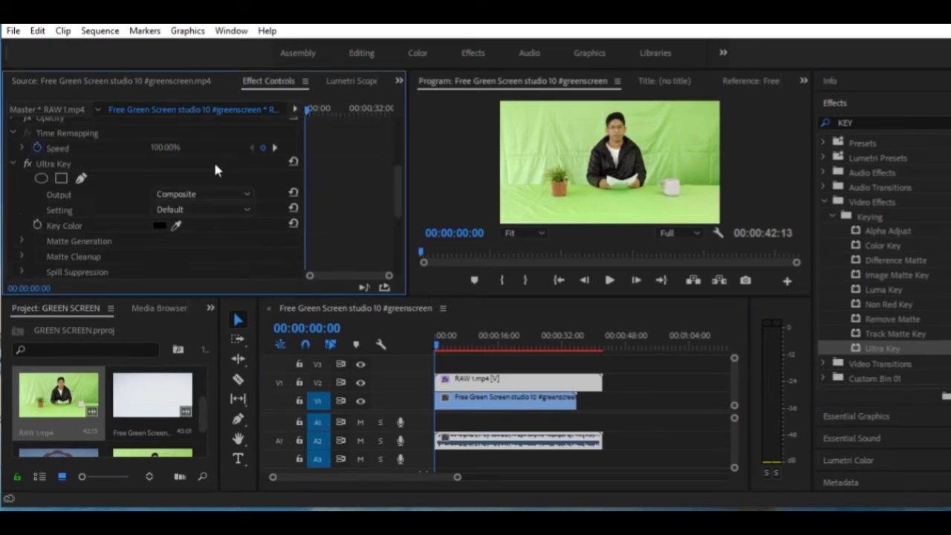
pyautogui.scroll(-2, 215, 170)
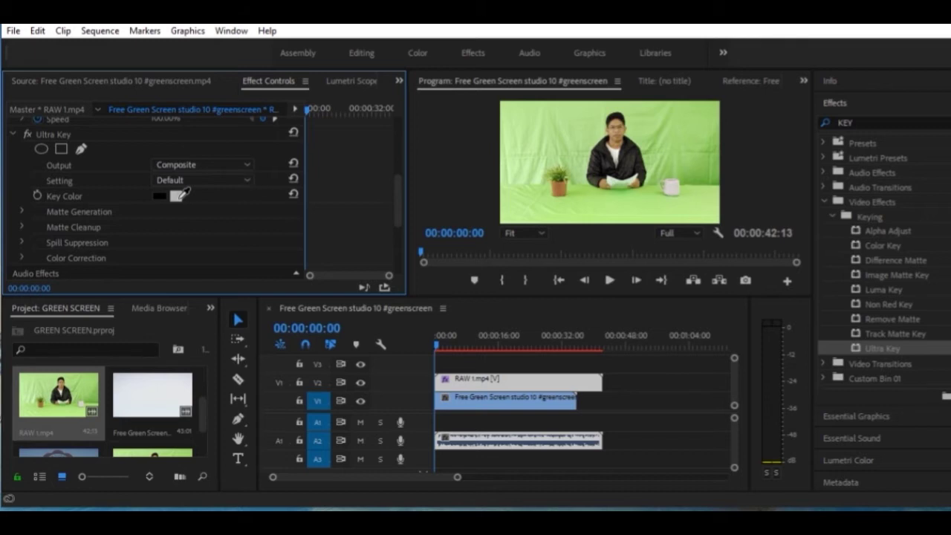
pyautogui.click(183, 194)
pyautogui.click(571, 137)
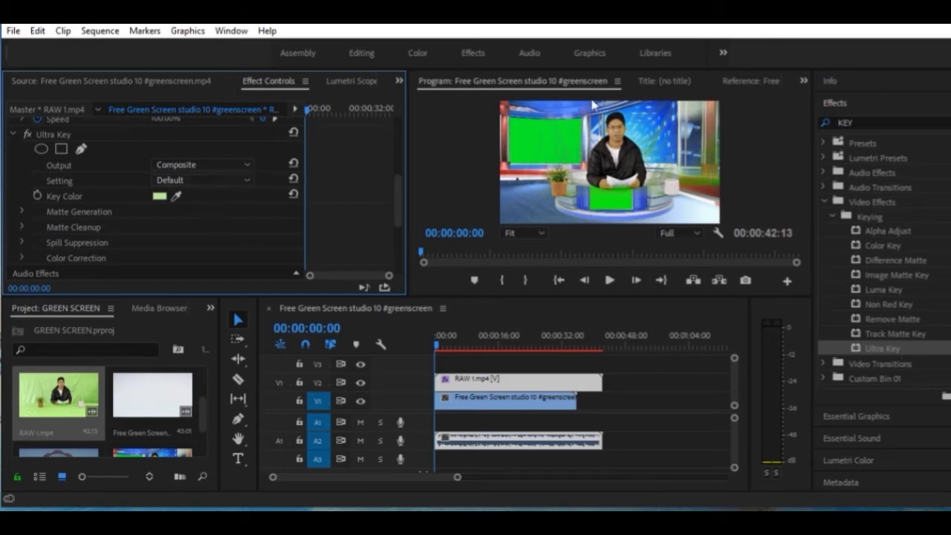
pyautogui.moveTo(232, 298); pyautogui.dragTo(232, 357)
pyautogui.moveTo(612, 391)
pyautogui.mouseDown()
pyautogui.moveTo(615, 415)
pyautogui.moveTo(623, 405)
pyautogui.mouseUp()
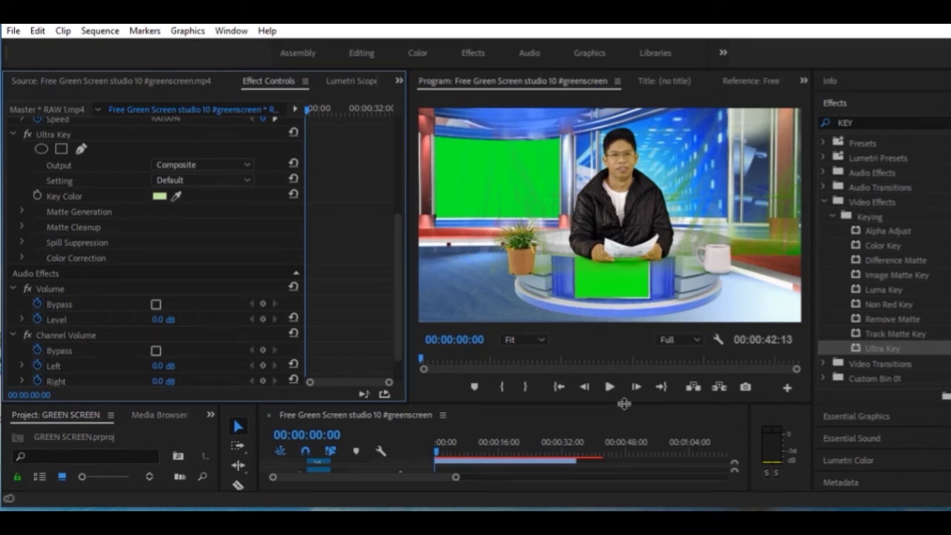
# Step: Resize the Program monitor larger and toggle the V2 presenter track off and on to compare
pyautogui.moveTo(624, 403); pyautogui.dragTo(624, 403)
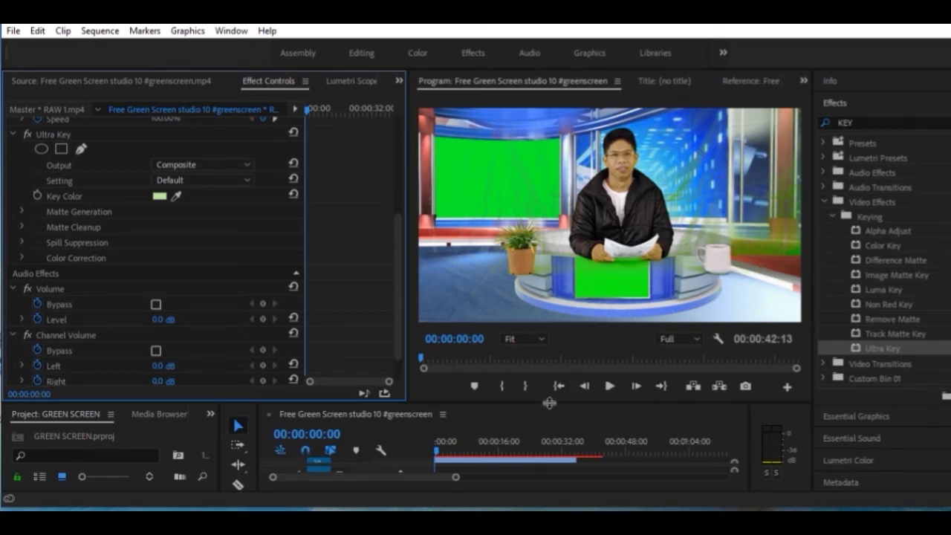
pyautogui.moveTo(557, 405); pyautogui.dragTo(560, 354)
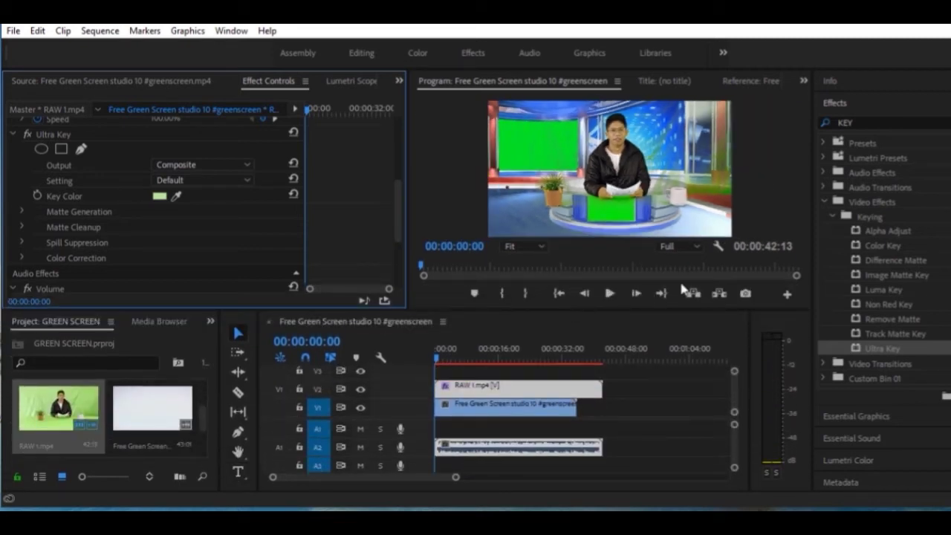
pyautogui.click(361, 390)
pyautogui.click(361, 389)
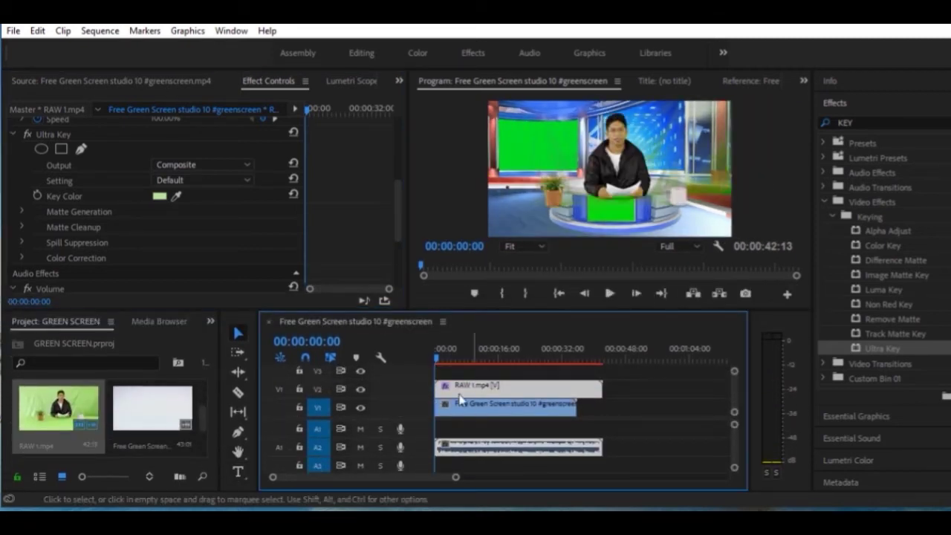
pyautogui.click(719, 189)
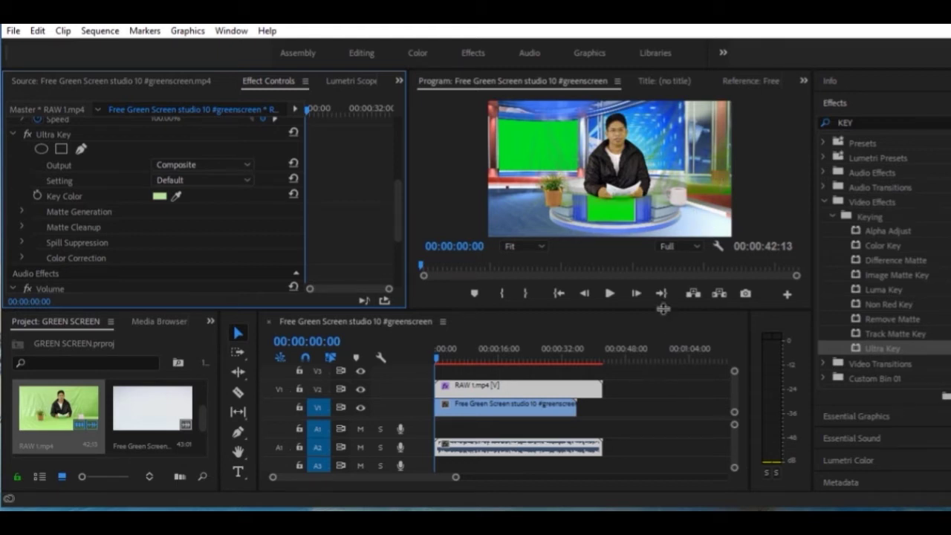
pyautogui.moveTo(663, 310); pyautogui.dragTo(663, 383)
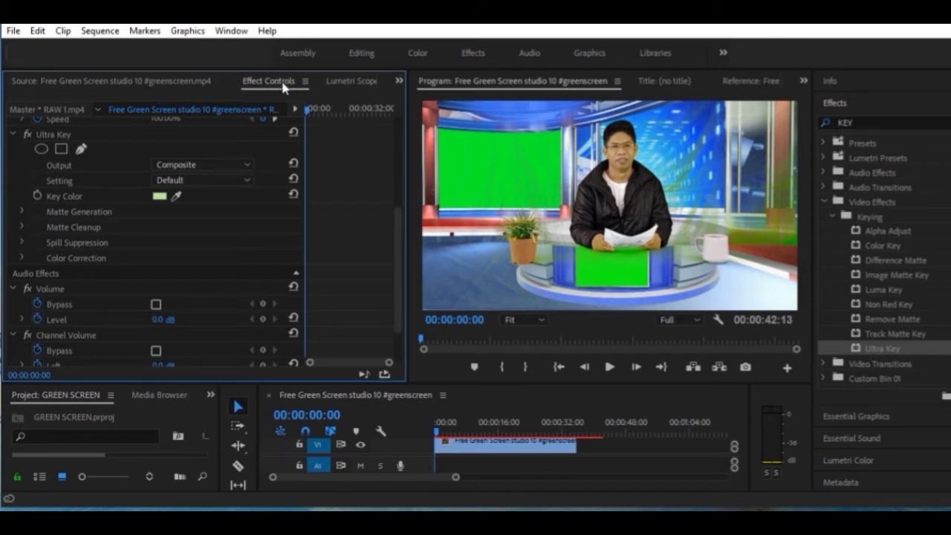
# Step: Compare the Ultra Key Setting presets, trying Default, and leave the presenter keyed with Aggressive
pyautogui.click(252, 159)
pyautogui.click(246, 161)
pyautogui.click(248, 180)
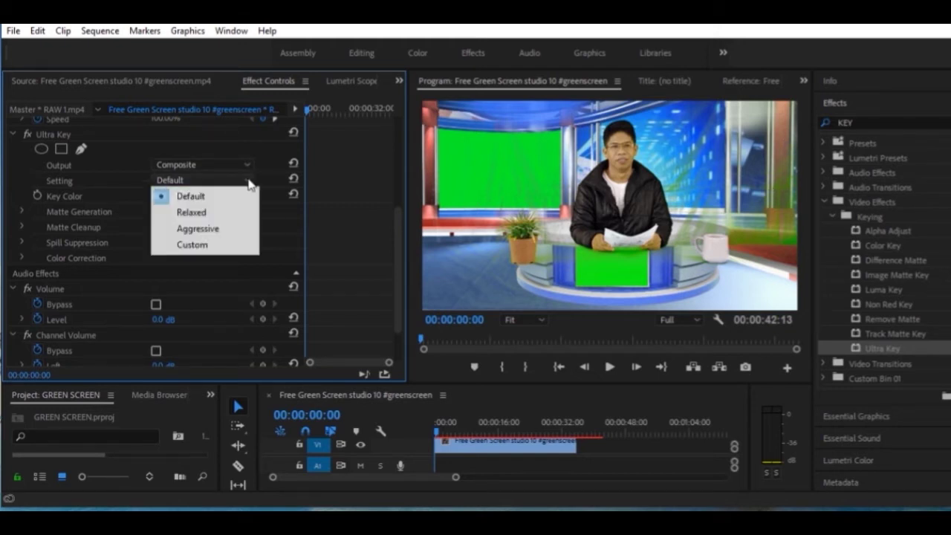
pyautogui.click(199, 229)
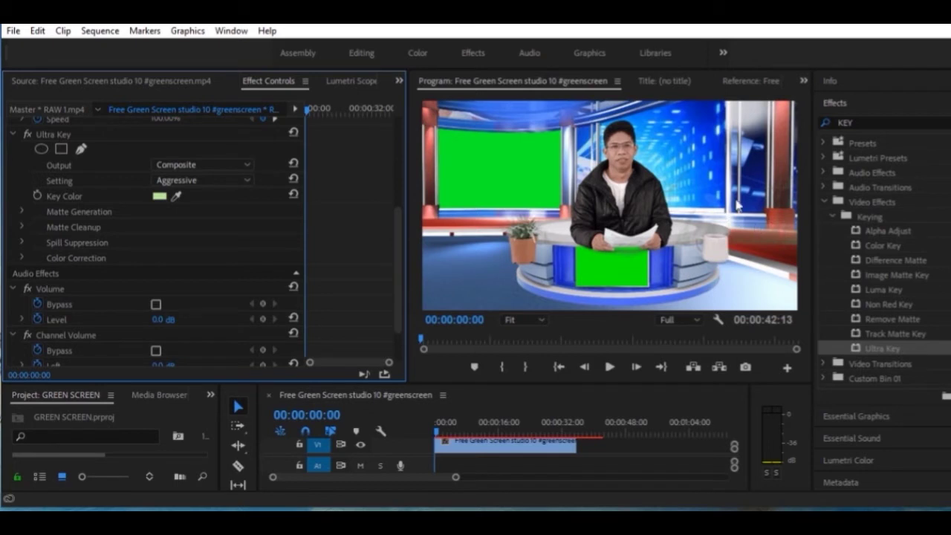
pyautogui.click(245, 182)
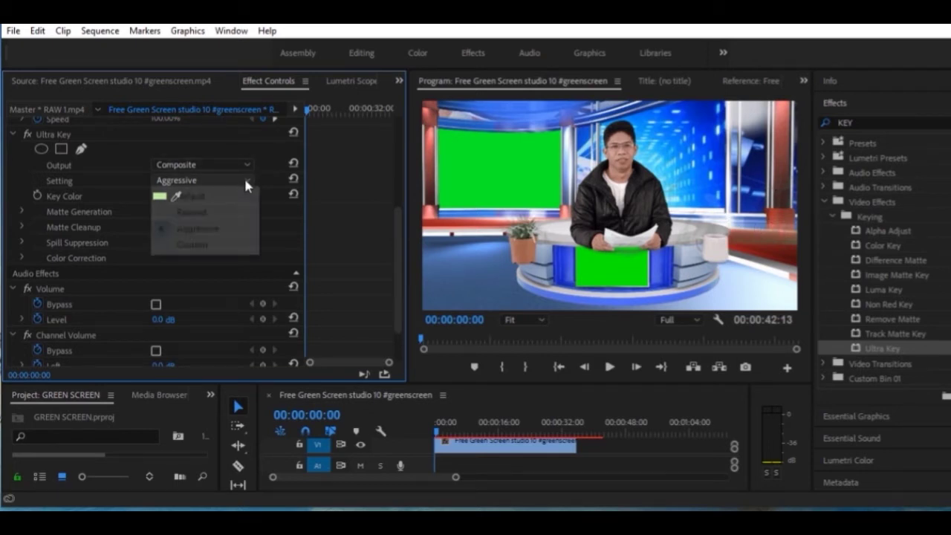
pyautogui.click(205, 195)
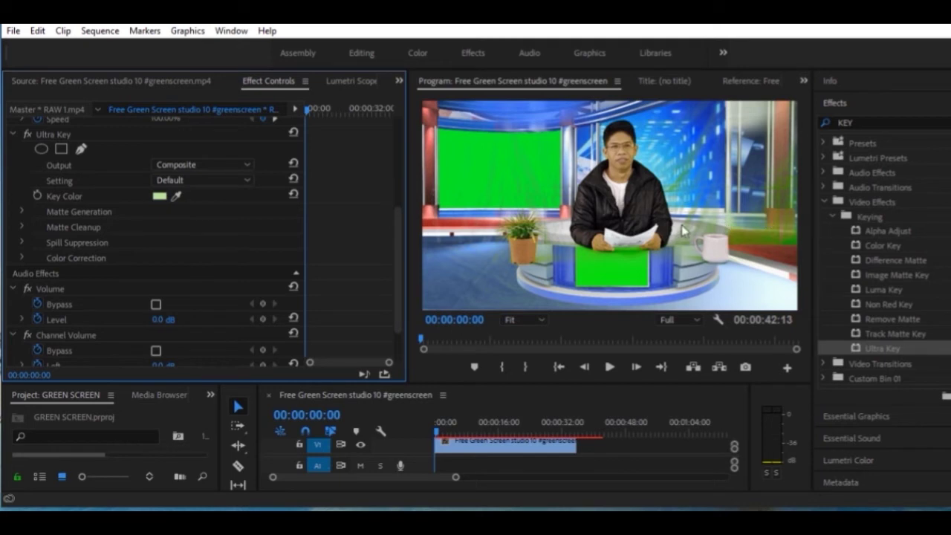
pyautogui.click(245, 181)
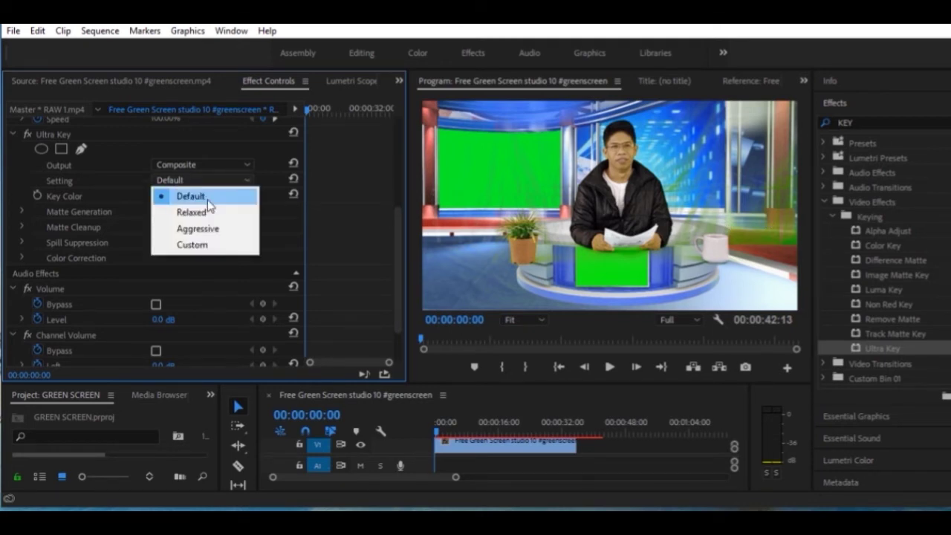
pyautogui.click(197, 229)
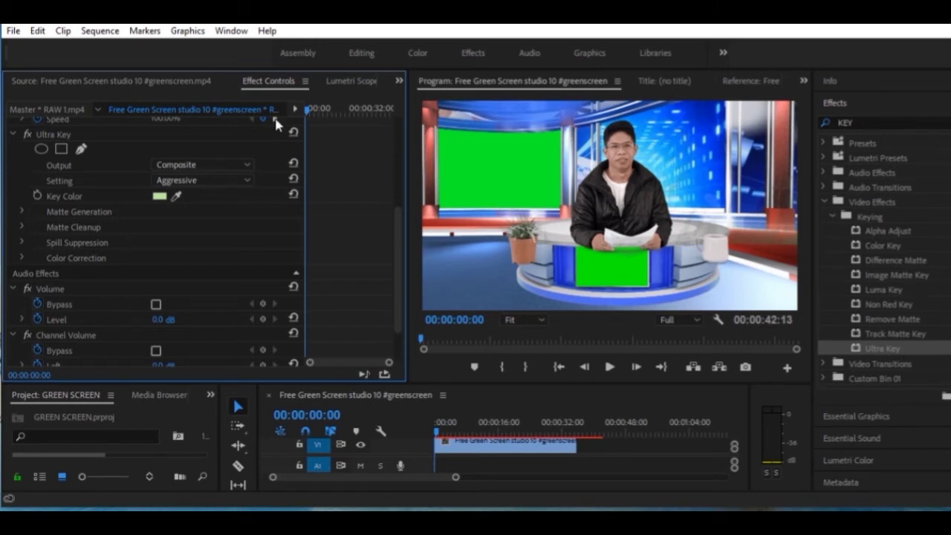
# Step: Set the presenter's Motion Position to 630, 321 and Scale to 62 in Effect Controls
pyautogui.scroll(1, 254, 251)
pyautogui.scroll(2, 262, 267)
pyautogui.scroll(2, 240, 277)
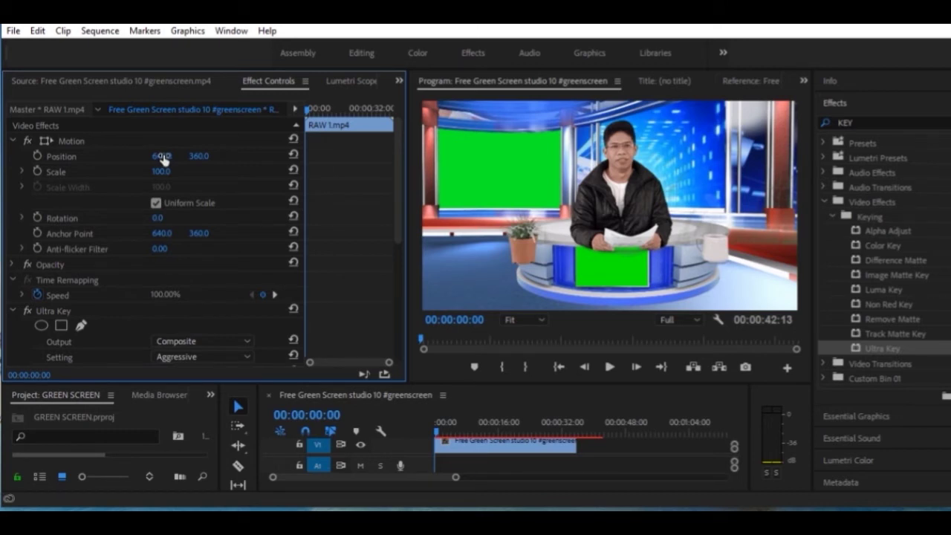
pyautogui.moveTo(163, 159)
pyautogui.mouseDown()
pyautogui.moveTo(142, 156)
pyautogui.moveTo(165, 159)
pyautogui.mouseUp()
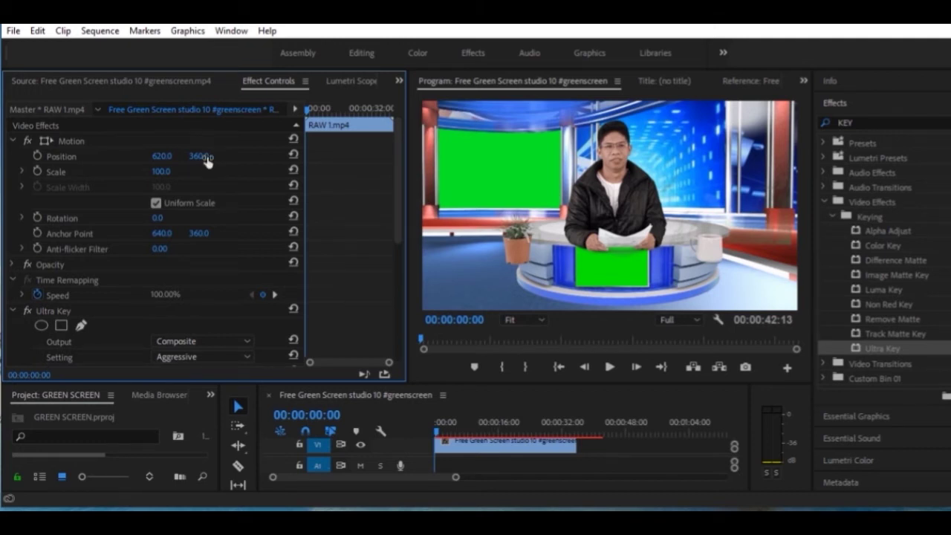
pyautogui.moveTo(199, 158); pyautogui.dragTo(125, 159)
pyautogui.moveTo(199, 156); pyautogui.dragTo(245, 156)
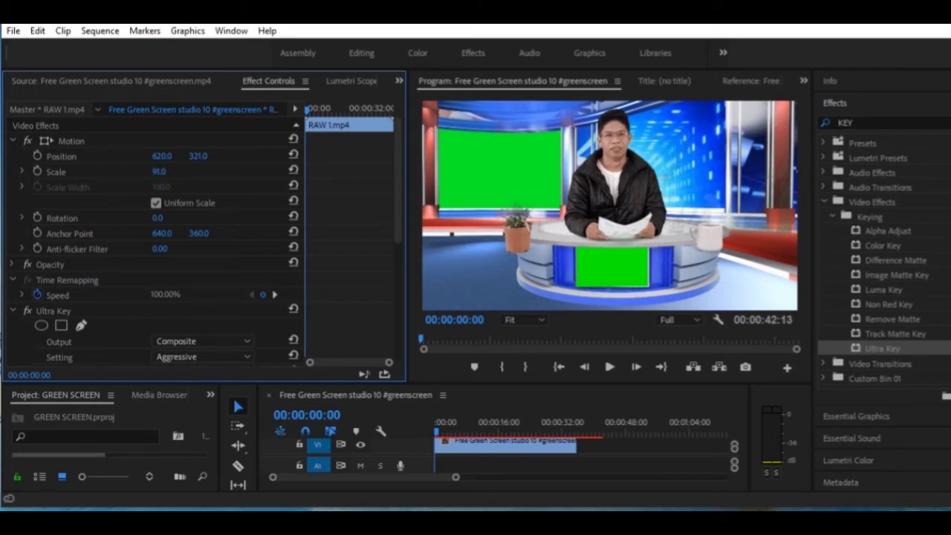
pyautogui.moveTo(160, 171); pyautogui.dragTo(144, 170)
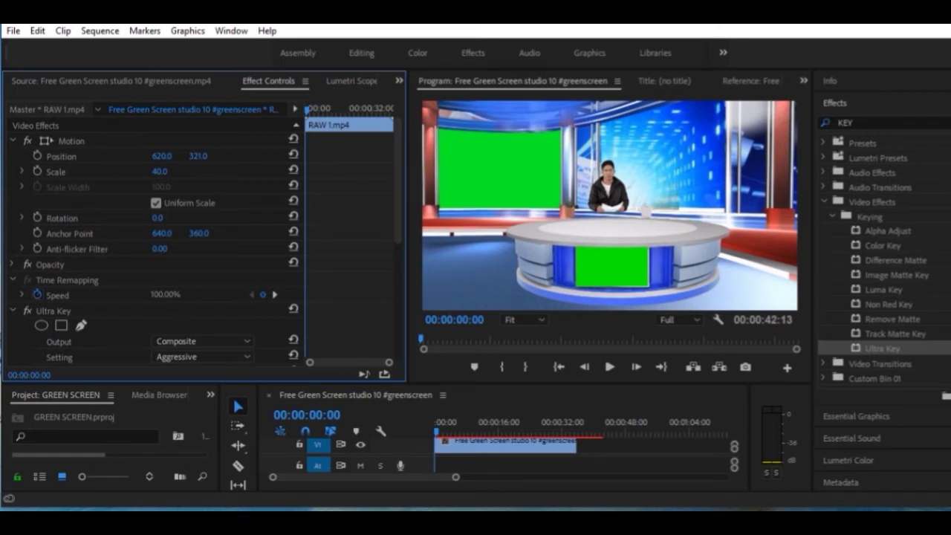
pyautogui.moveTo(160, 171)
pyautogui.mouseDown()
pyautogui.moveTo(194, 171)
pyautogui.moveTo(167, 171)
pyautogui.mouseUp()
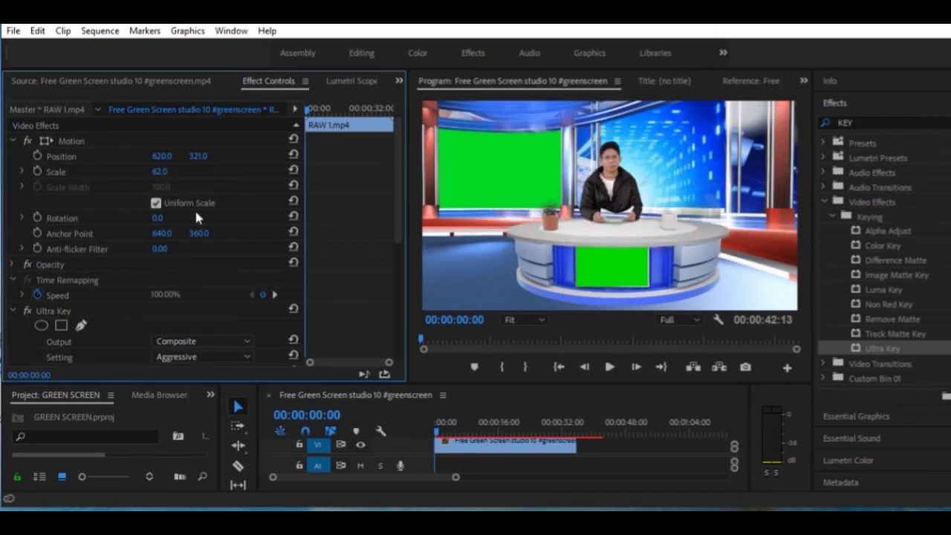
pyautogui.moveTo(161, 156); pyautogui.dragTo(166, 158)
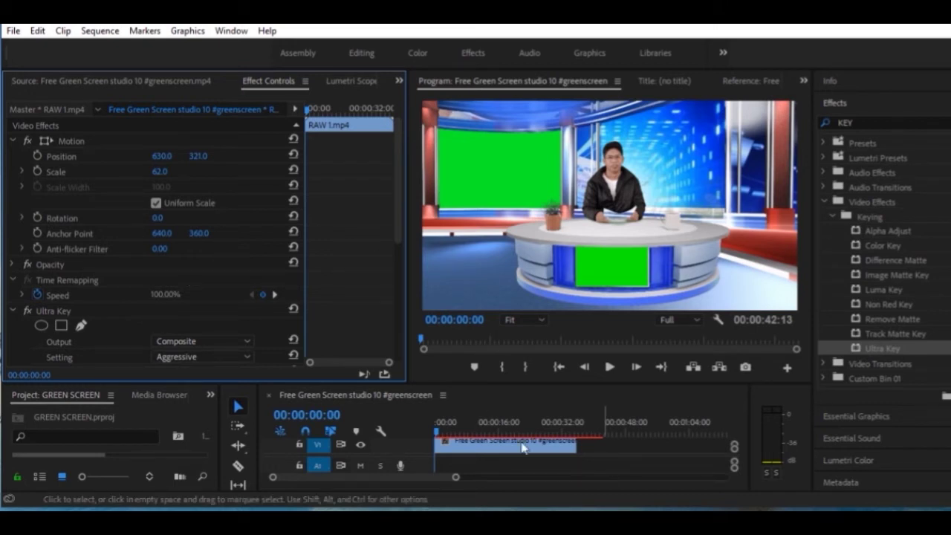
pyautogui.moveTo(569, 382); pyautogui.dragTo(585, 293)
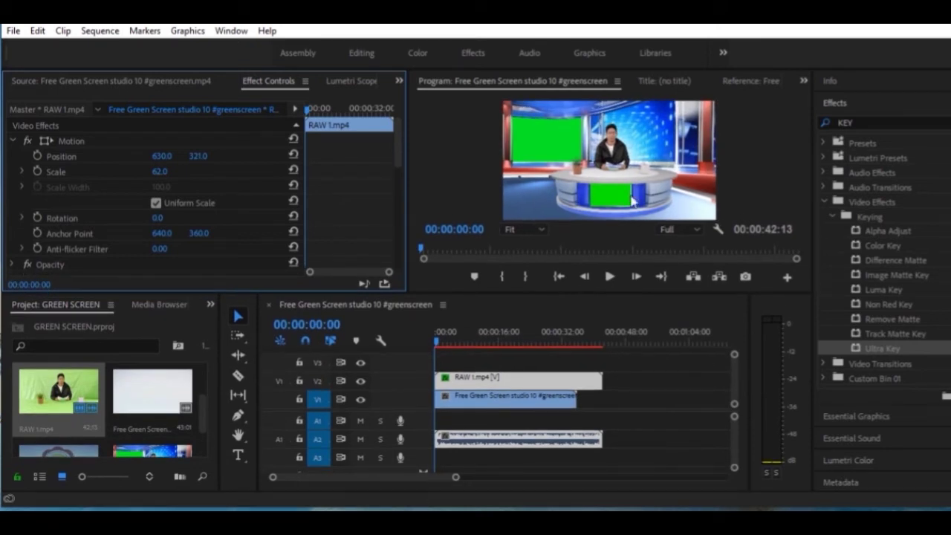
# Step: Check the V2 presenter clip, reselect the V1 Free Green Screen studio clip, and collapse the Effects panel
pyautogui.click(554, 145)
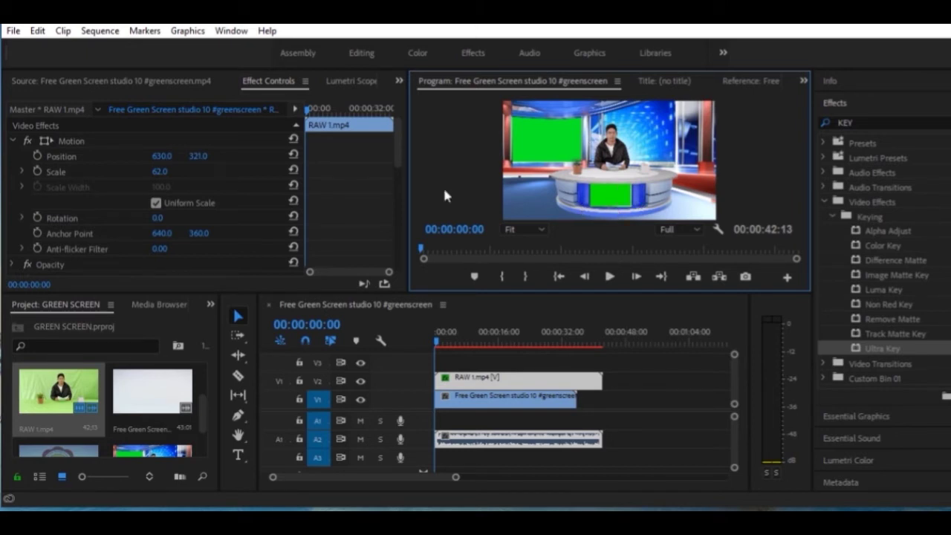
pyautogui.click(487, 402)
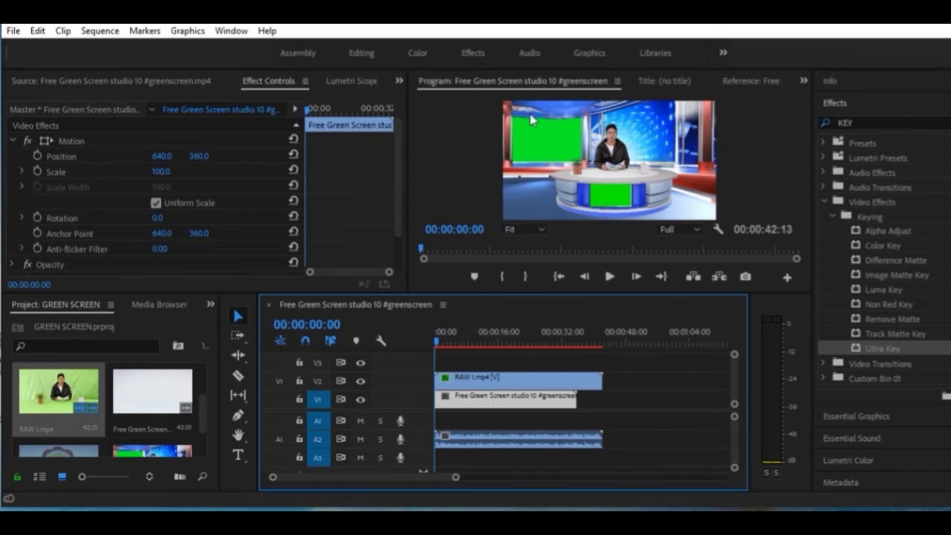
pyautogui.click(488, 384)
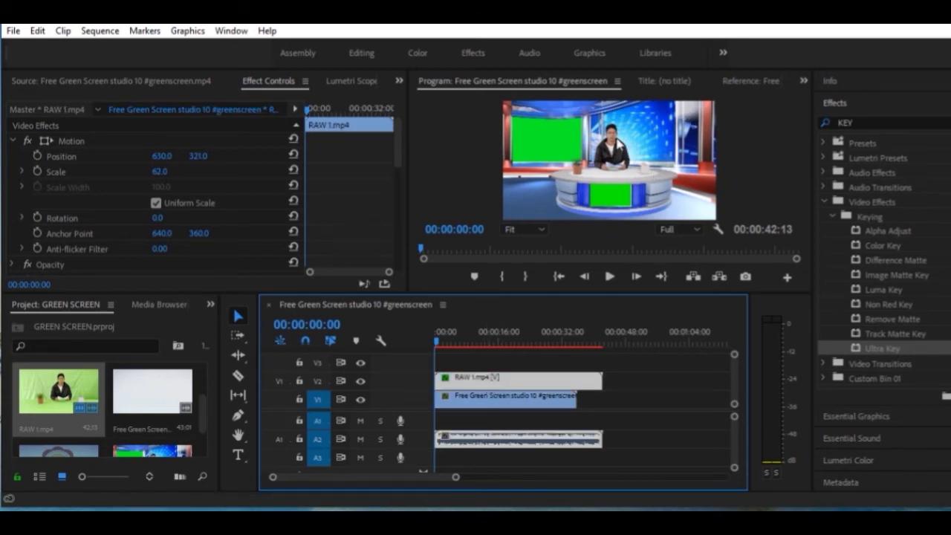
pyautogui.click(609, 143)
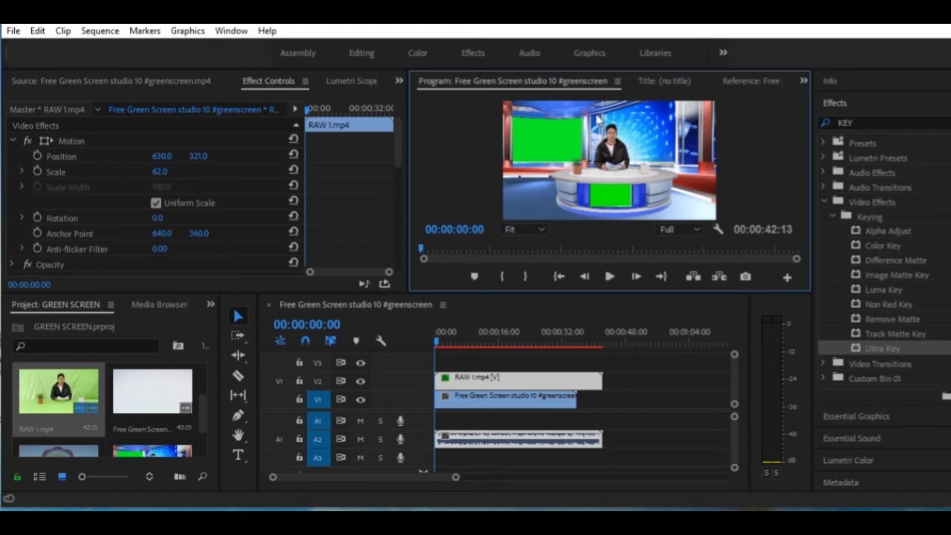
pyautogui.click(496, 398)
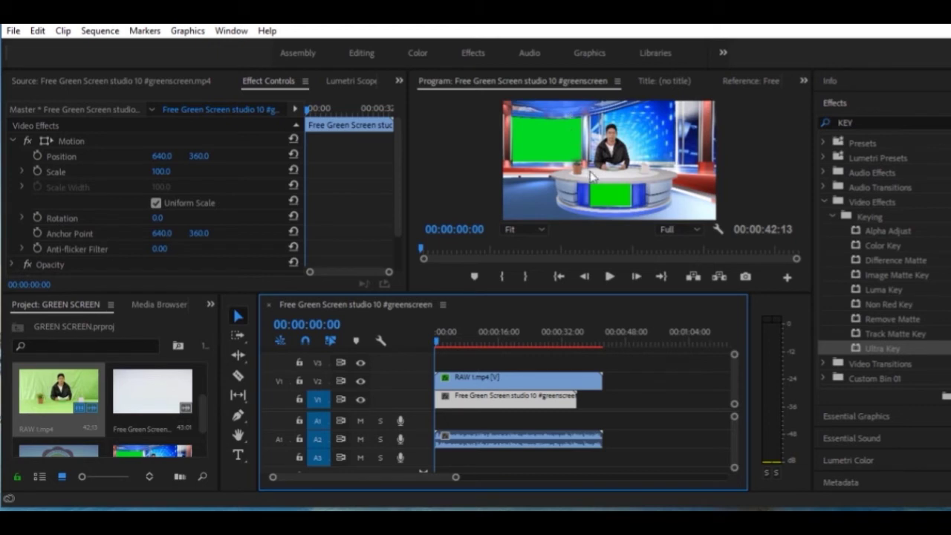
pyautogui.click(841, 105)
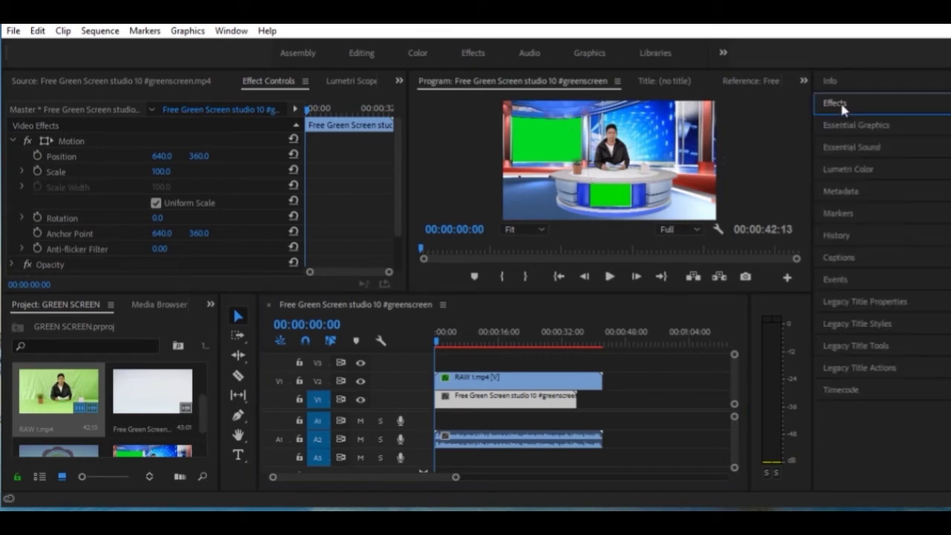
# Step: Apply Ultra Key from the Effects panel to the V1 studio background clip
pyautogui.click(840, 104)
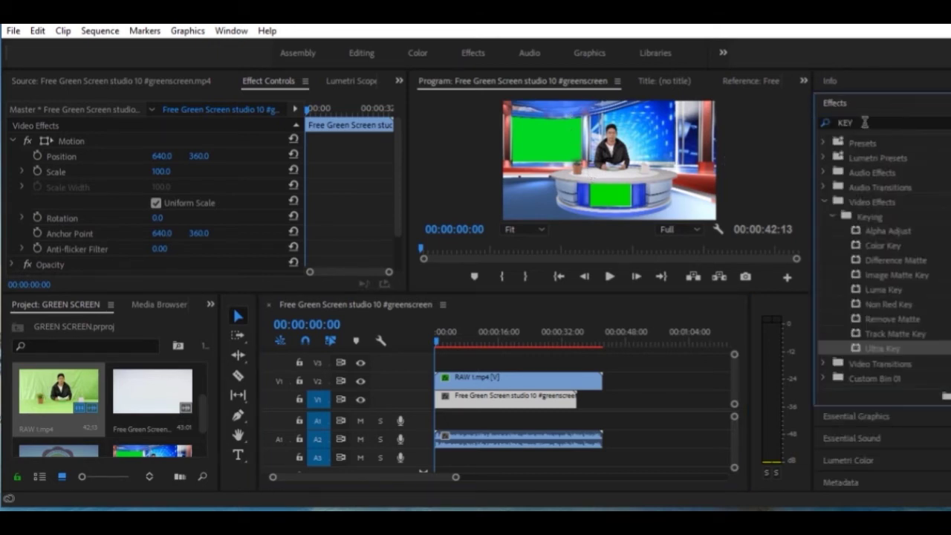
pyautogui.click(857, 123)
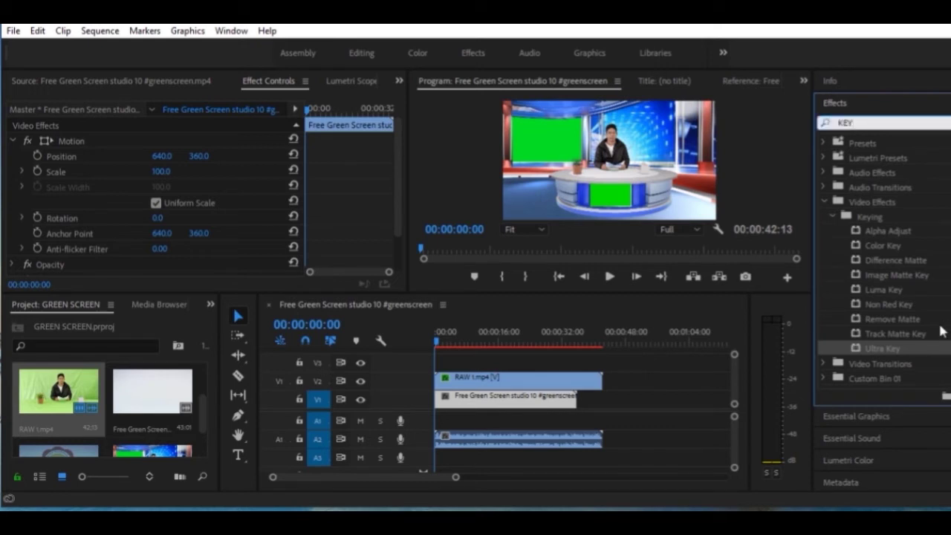
pyautogui.moveTo(899, 353); pyautogui.dragTo(446, 399)
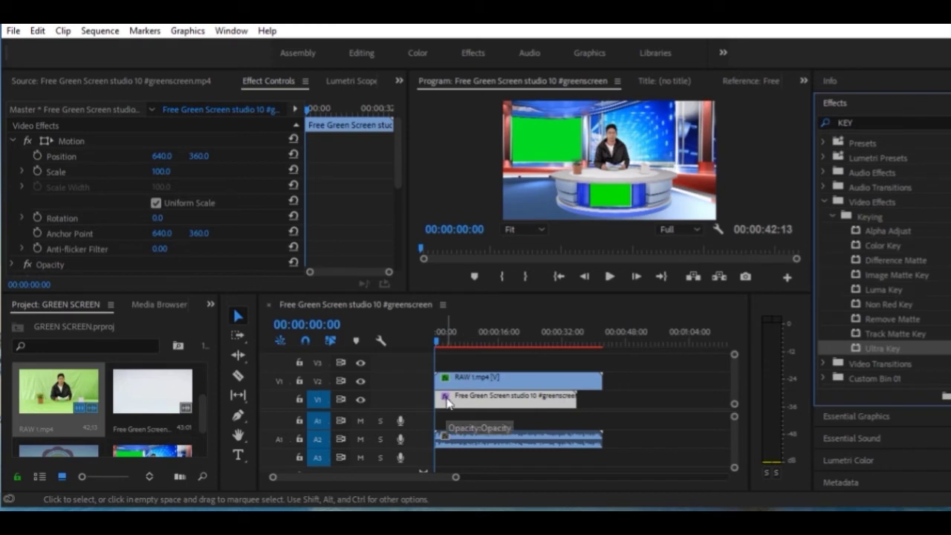
# Step: Sample the studio's green screen in the Program monitor as the Ultra Key colour
pyautogui.click(284, 85)
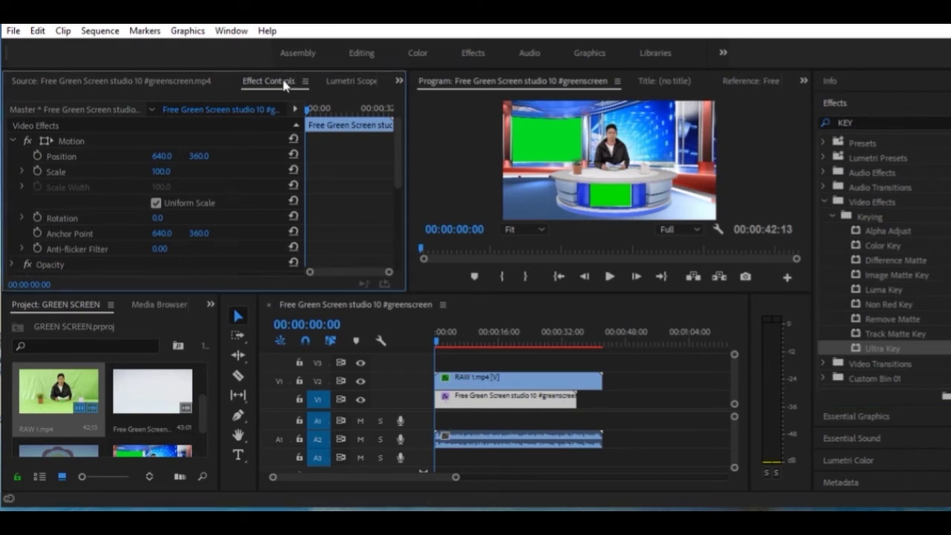
pyautogui.scroll(-2, 247, 224)
pyautogui.scroll(-2, 246, 225)
pyautogui.scroll(-2, 247, 225)
pyautogui.scroll(-1, 247, 224)
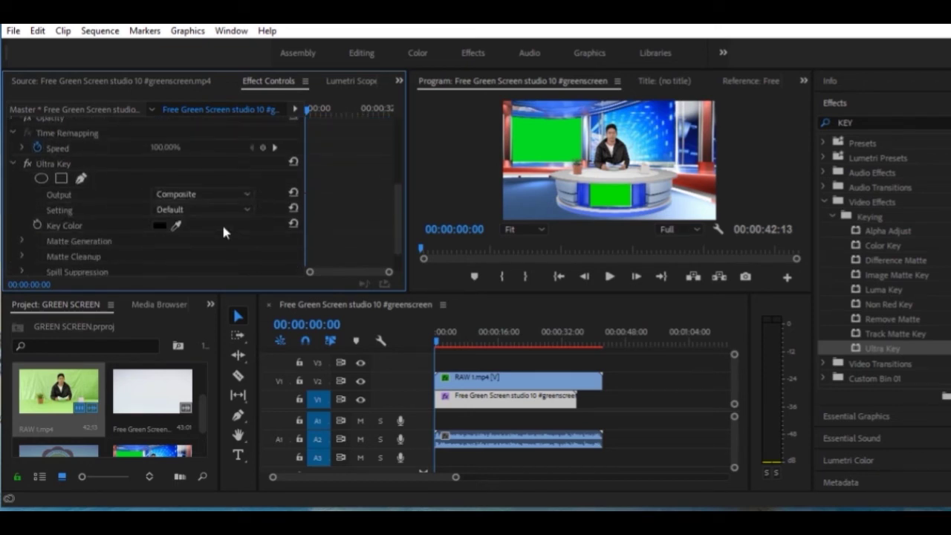
pyautogui.click(182, 221)
pyautogui.click(179, 223)
pyautogui.click(550, 132)
pyautogui.click(554, 134)
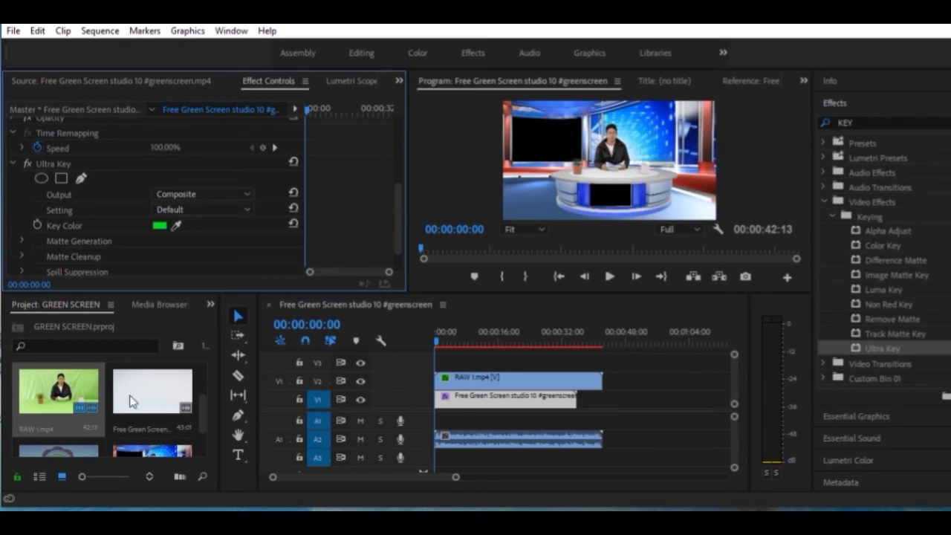
# Step: Drop School Picture.jpg from the Project panel onto track V3 and select it
pyautogui.scroll(-1, 132, 401)
pyautogui.moveTo(50, 415)
pyautogui.mouseDown()
pyautogui.moveTo(297, 420)
pyautogui.moveTo(438, 360)
pyautogui.mouseUp()
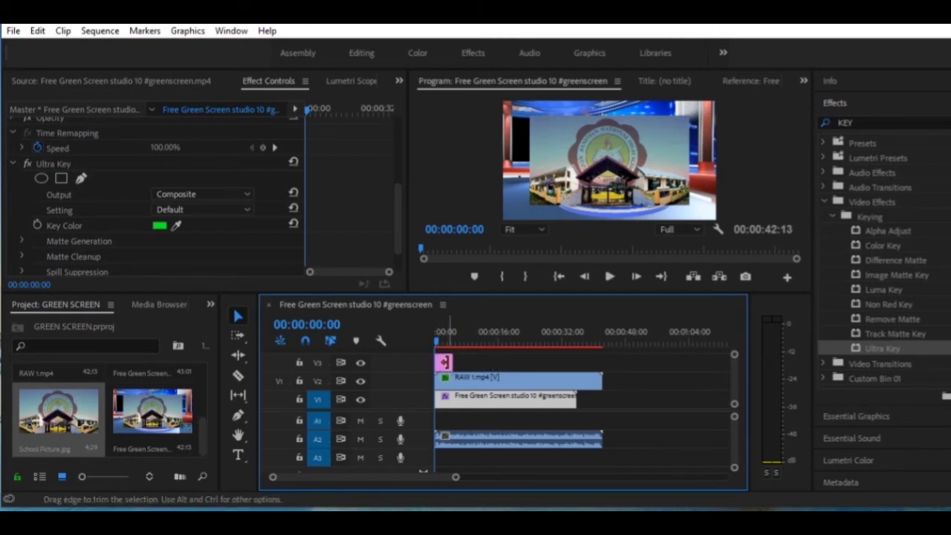
pyautogui.click(444, 367)
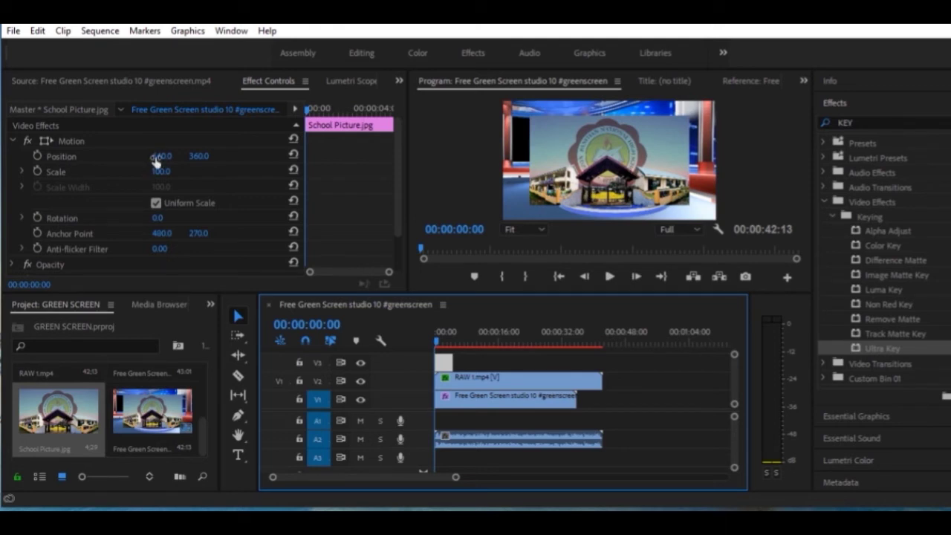
# Step: Set the picture's position to 637, 387 and its scale to 45
pyautogui.click(162, 157)
pyautogui.write('637')
pyautogui.press('Return')
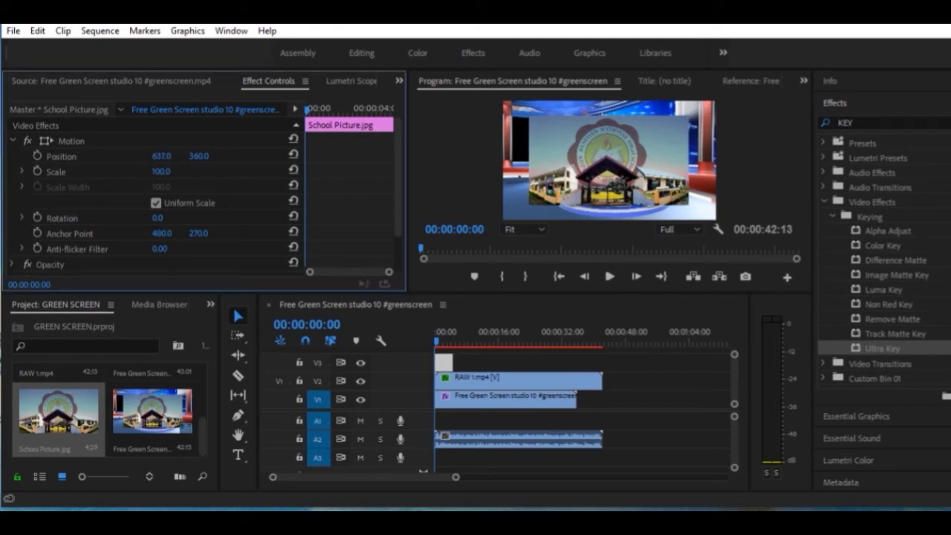
pyautogui.moveTo(197, 156)
pyautogui.mouseDown()
pyautogui.moveTo(217, 157)
pyautogui.moveTo(202, 156)
pyautogui.mouseUp()
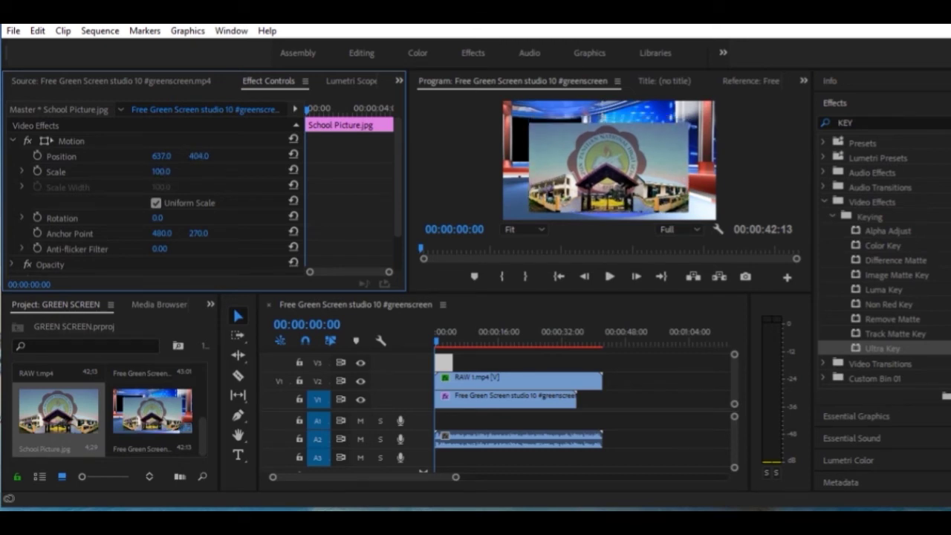
pyautogui.write('45')
pyautogui.press('Return')
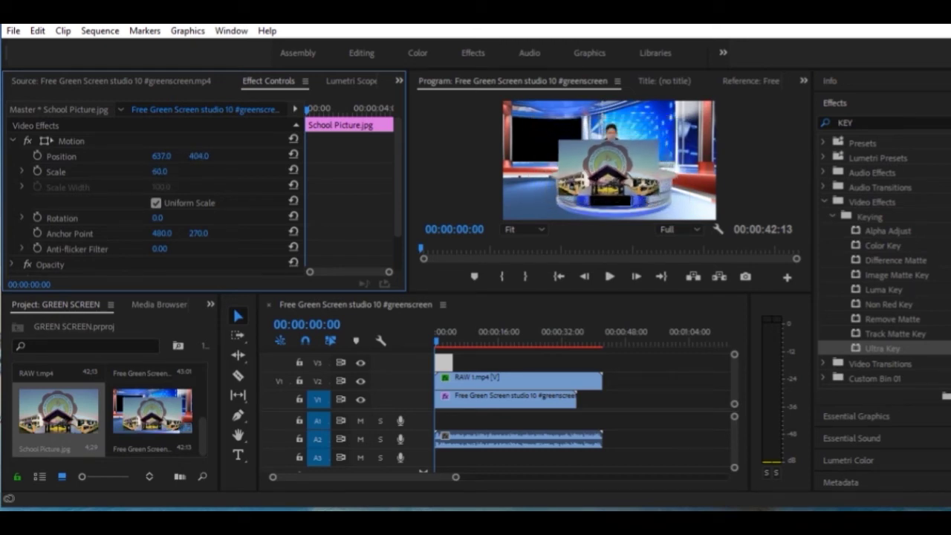
pyautogui.moveTo(161, 171)
pyautogui.mouseDown()
pyautogui.moveTo(149, 172)
pyautogui.moveTo(164, 173)
pyautogui.mouseUp()
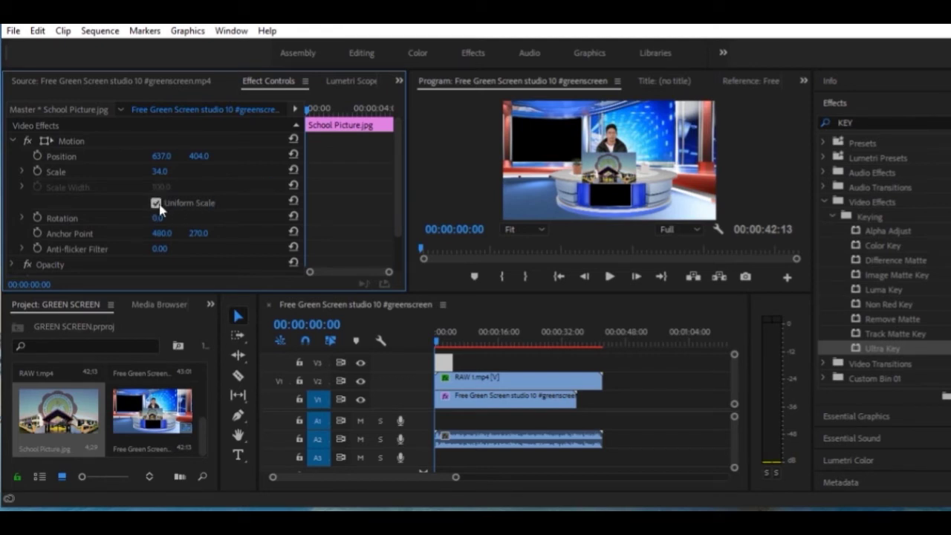
# Step: Turn off Uniform Scale, scale width and height to 27, and position it at 649, 572
pyautogui.click(155, 203)
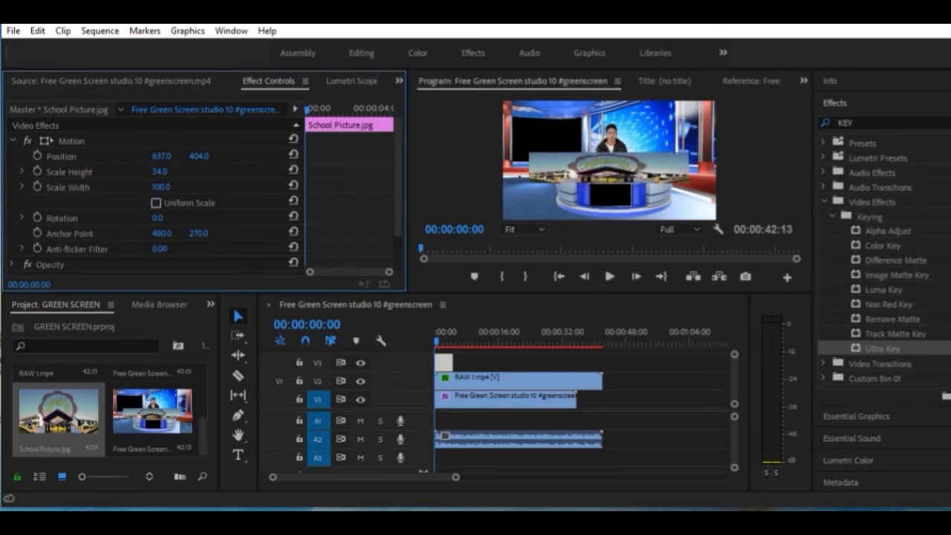
pyautogui.moveTo(160, 187); pyautogui.dragTo(184, 187)
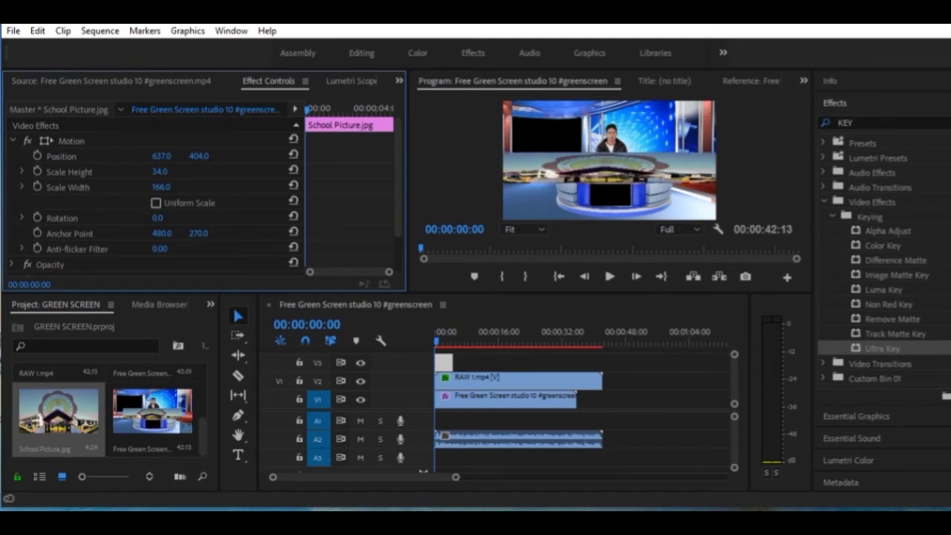
pyautogui.moveTo(184, 186); pyautogui.dragTo(106, 186)
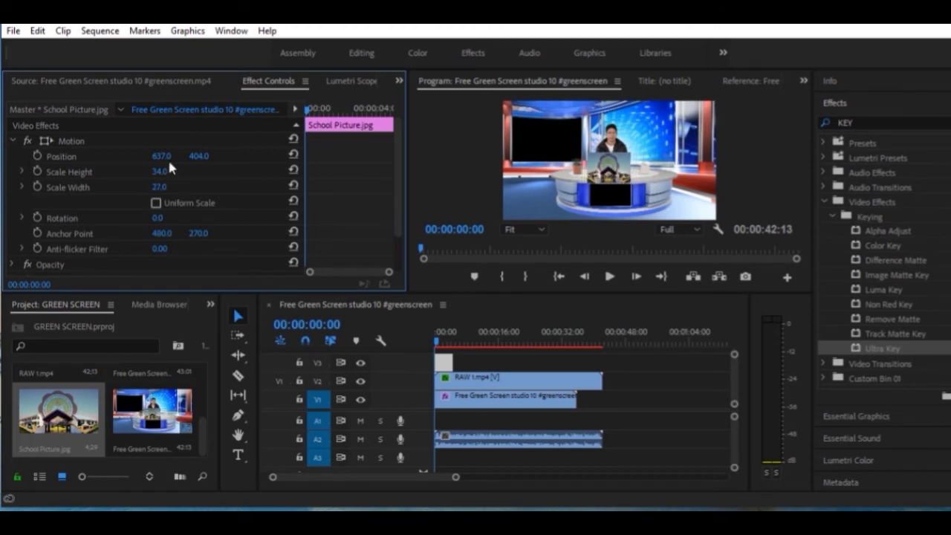
pyautogui.moveTo(160, 156); pyautogui.dragTo(167, 158)
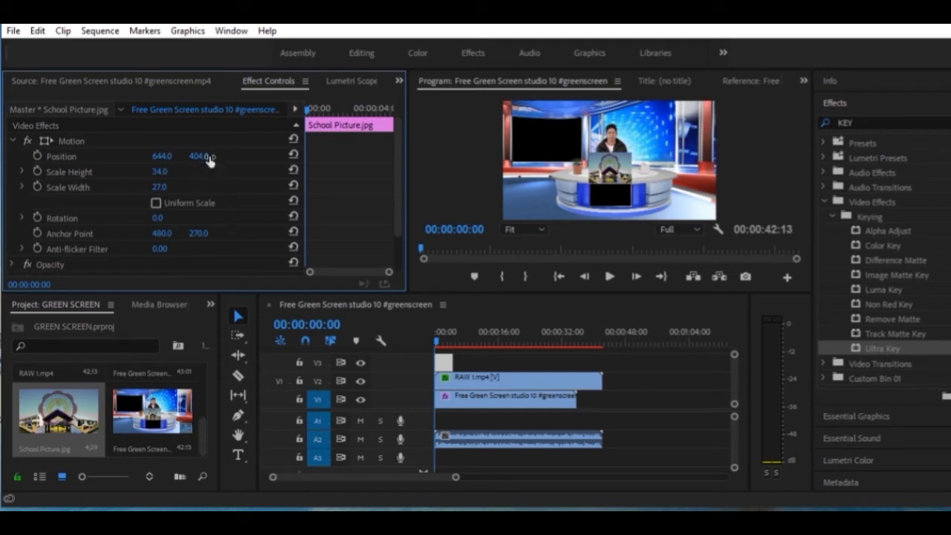
pyautogui.moveTo(199, 156)
pyautogui.mouseDown()
pyautogui.moveTo(223, 156)
pyautogui.moveTo(207, 156)
pyautogui.mouseUp()
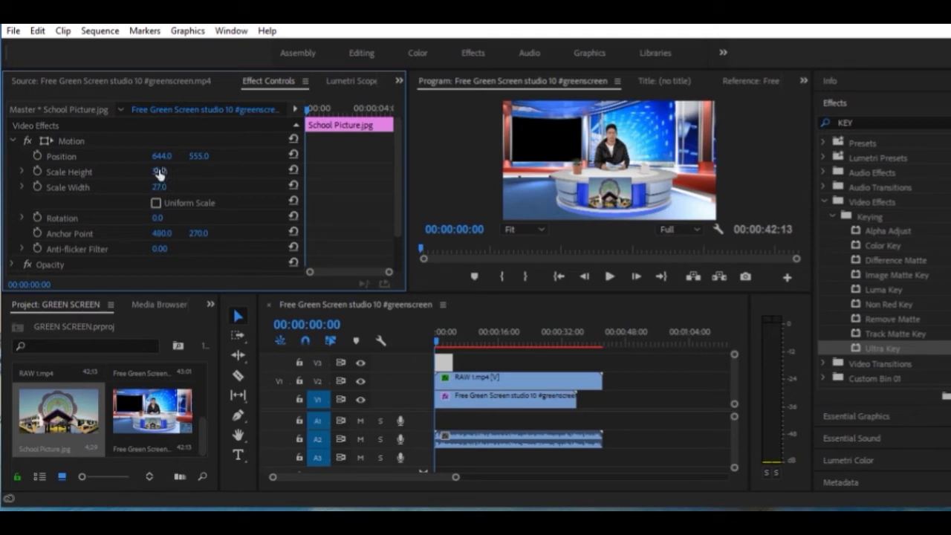
pyautogui.moveTo(160, 172); pyautogui.dragTo(171, 170)
pyautogui.moveTo(196, 155); pyautogui.dragTo(205, 155)
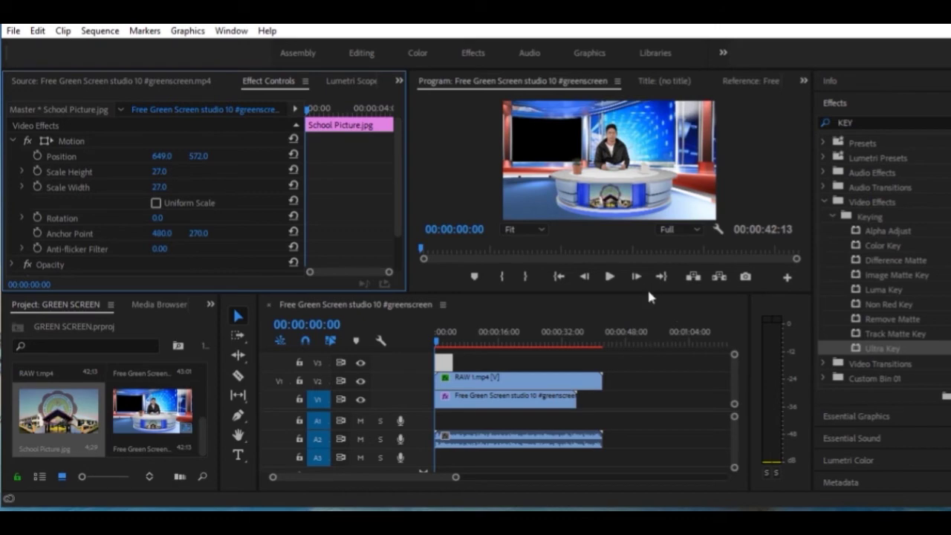
pyautogui.moveTo(646, 317)
pyautogui.mouseDown()
pyautogui.moveTo(652, 446)
pyautogui.moveTo(656, 399)
pyautogui.mouseUp()
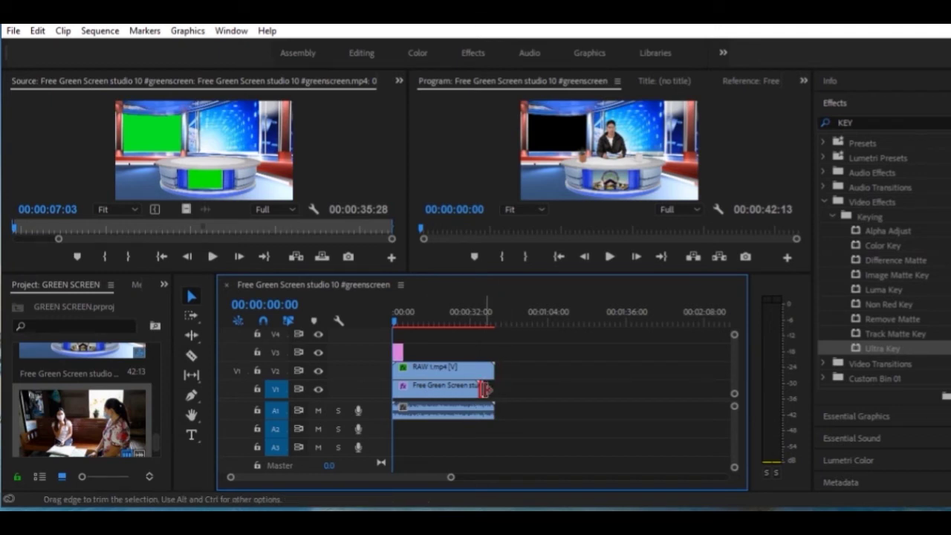
# Step: Select every clip in the sequence and preview the composite a few seconds in
pyautogui.click(490, 391)
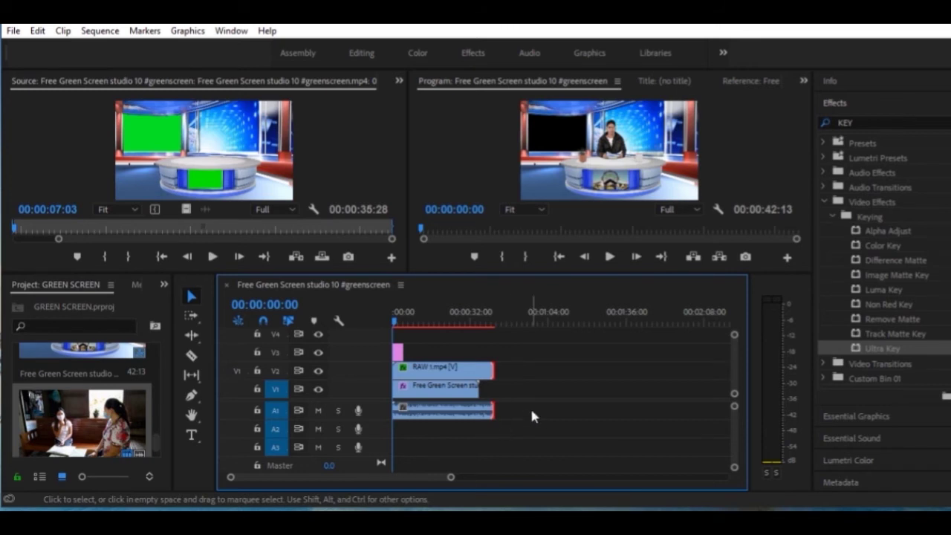
pyautogui.click(480, 375)
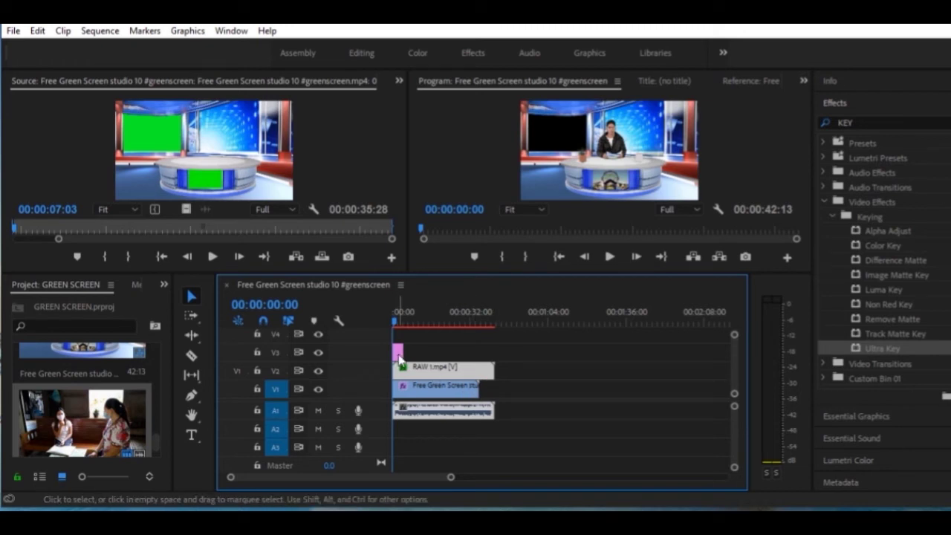
pyautogui.hotkey('ctrl', 'a')
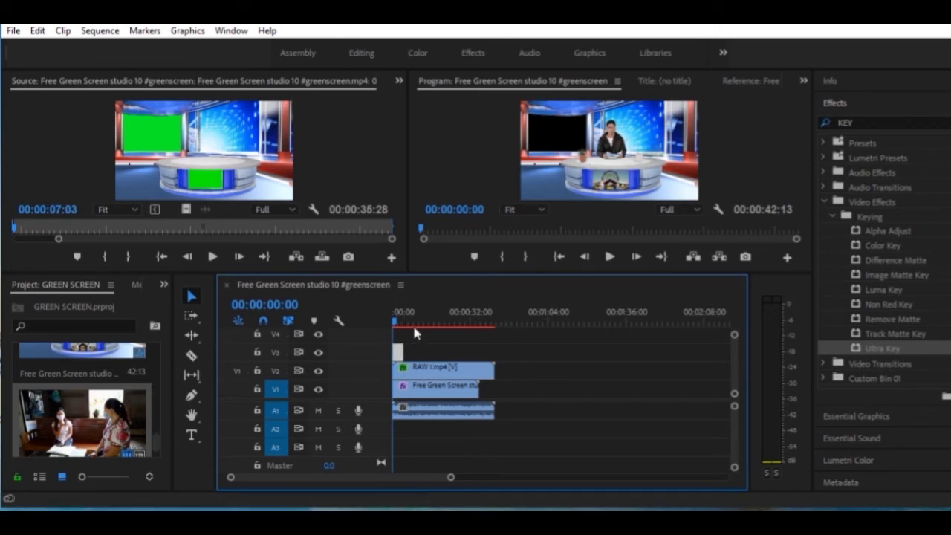
pyautogui.moveTo(398, 325); pyautogui.dragTo(406, 323)
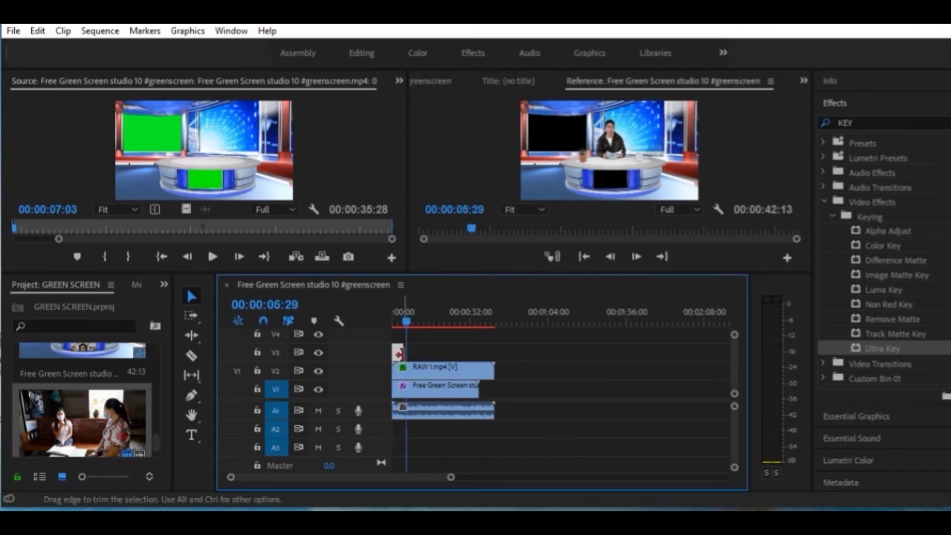
pyautogui.moveTo(407, 318); pyautogui.dragTo(396, 333)
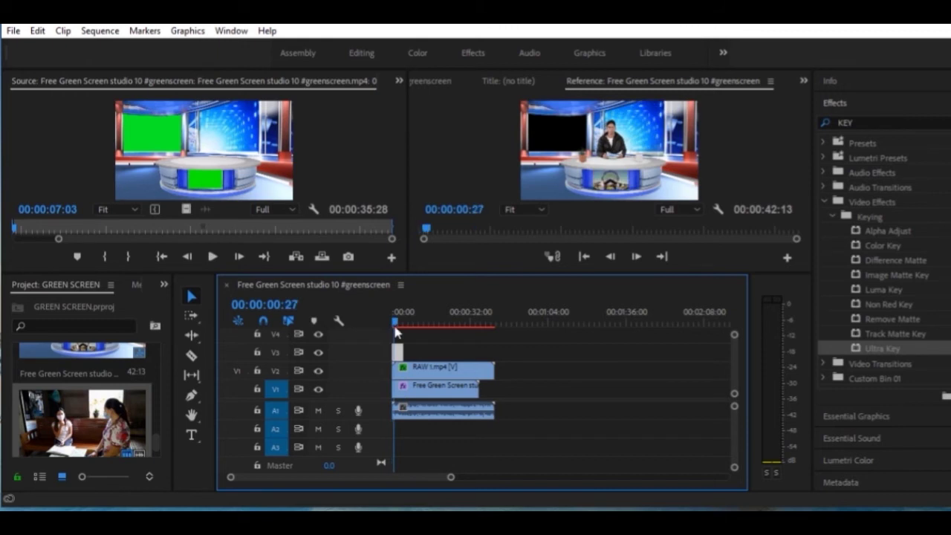
# Step: Extend School Picture.jpg to the RAW clip's end and shorten the studio clip to 35:28
pyautogui.moveTo(395, 351); pyautogui.dragTo(490, 353)
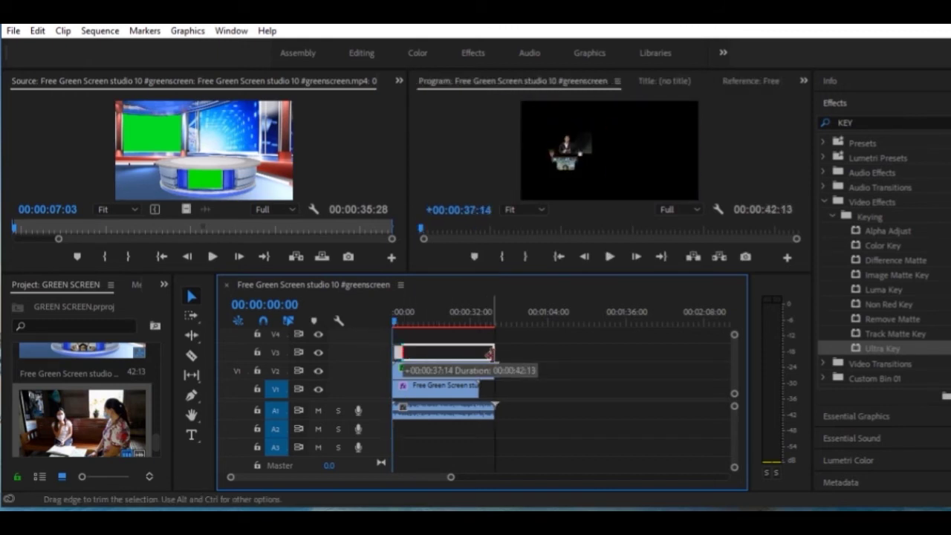
pyautogui.moveTo(490, 353); pyautogui.dragTo(495, 353)
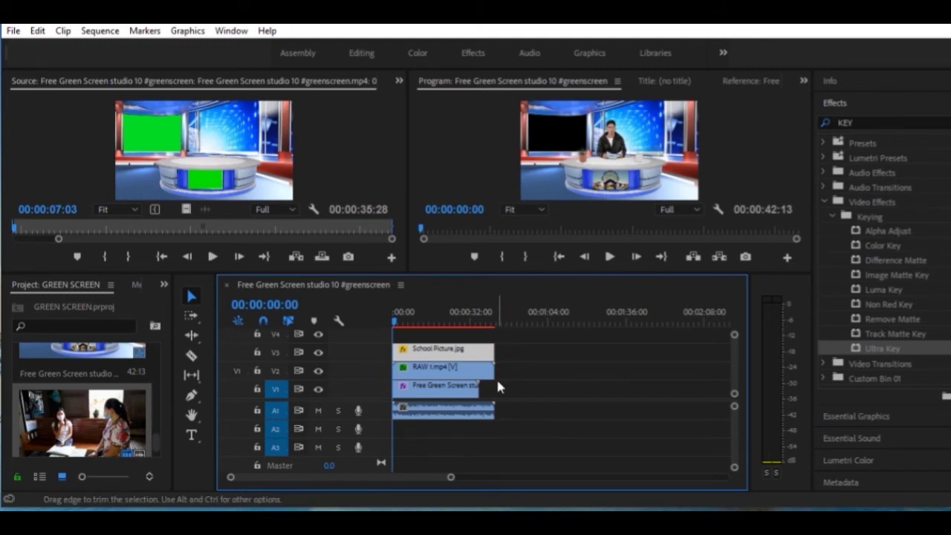
pyautogui.click(440, 392)
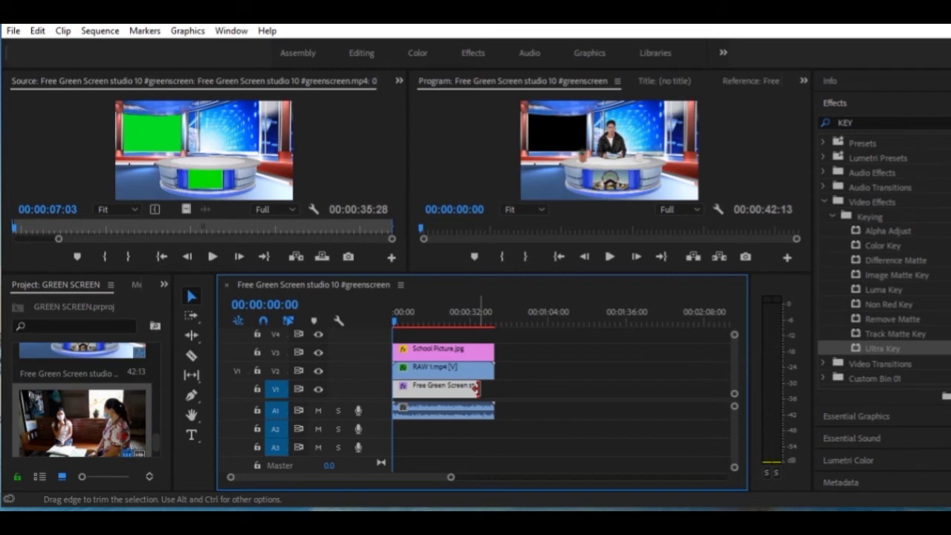
pyautogui.moveTo(477, 388); pyautogui.dragTo(498, 387)
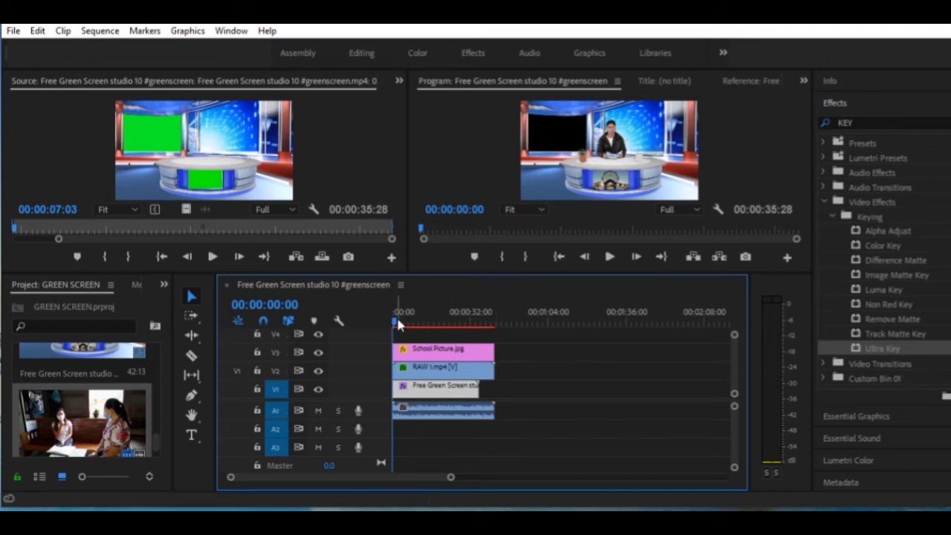
# Step: Alt-drag a copy of the studio background clip to sit right after the original on V1
pyautogui.moveTo(397, 322)
pyautogui.mouseDown()
pyautogui.moveTo(467, 349)
pyautogui.moveTo(488, 379)
pyautogui.mouseUp()
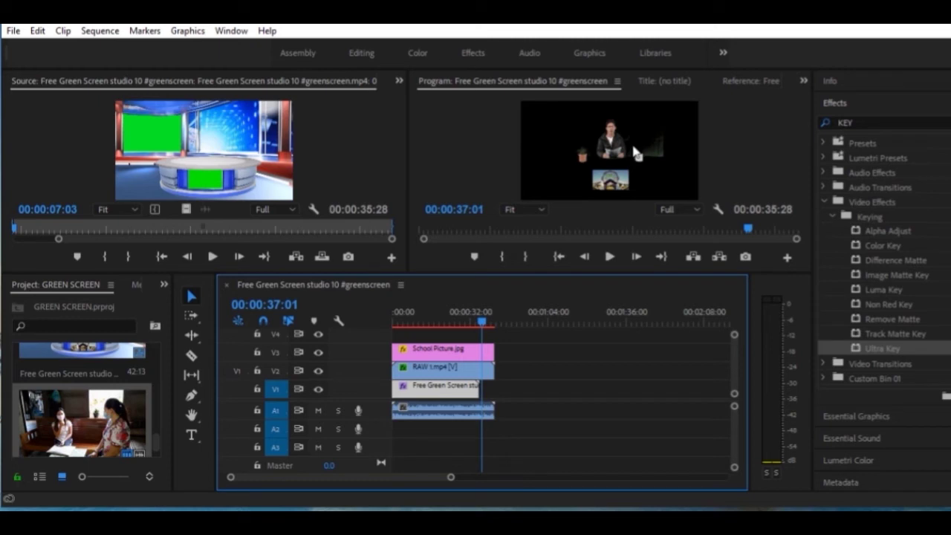
pyautogui.moveTo(460, 327); pyautogui.dragTo(389, 319)
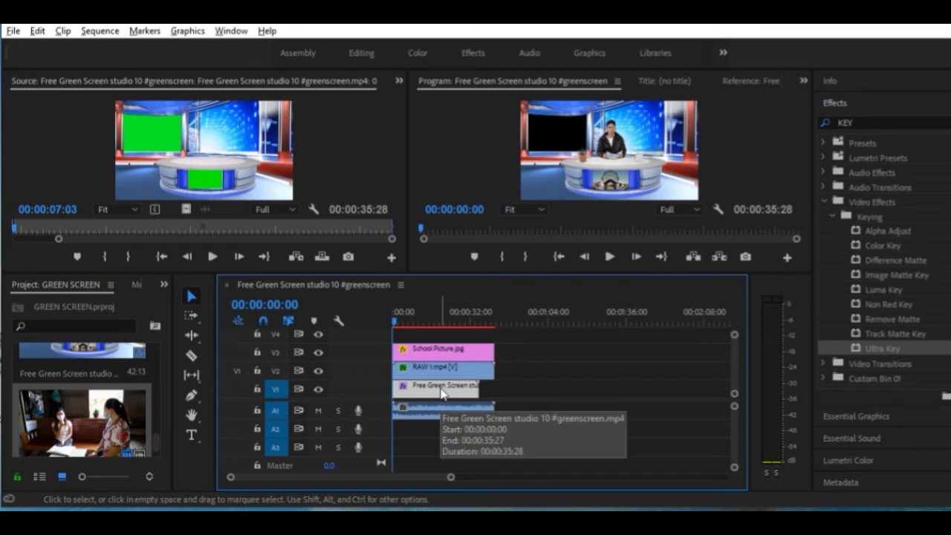
pyautogui.moveTo(444, 392); pyautogui.dragTo(539, 396)
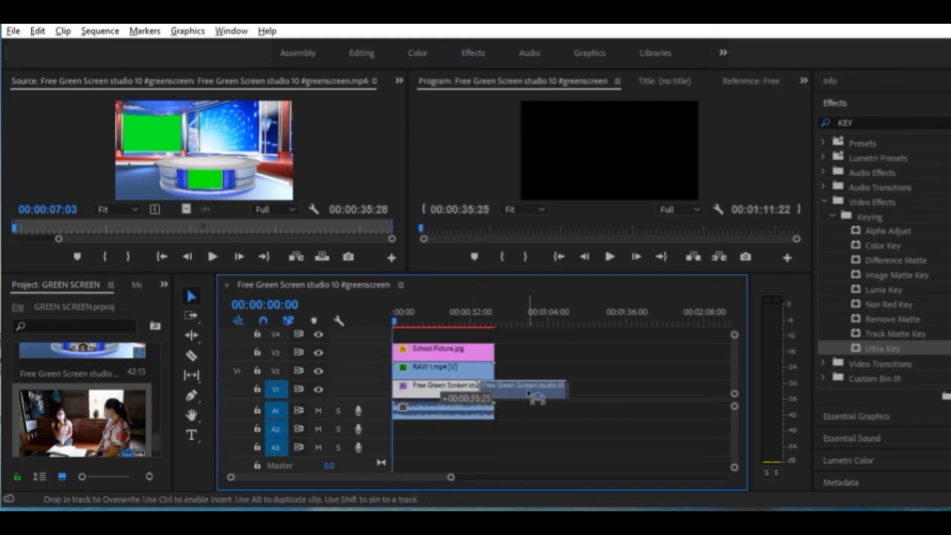
pyautogui.moveTo(539, 396); pyautogui.dragTo(529, 392)
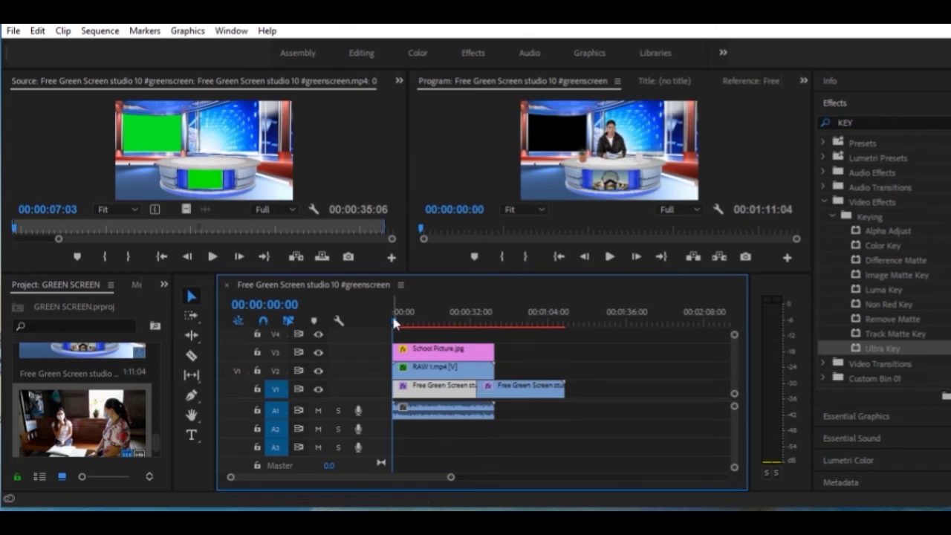
# Step: Trim the copy's end level with the other clips so the sequence runs 00:00:42:13
pyautogui.moveTo(396, 321)
pyautogui.mouseDown()
pyautogui.moveTo(490, 349)
pyautogui.moveTo(526, 340)
pyautogui.mouseUp()
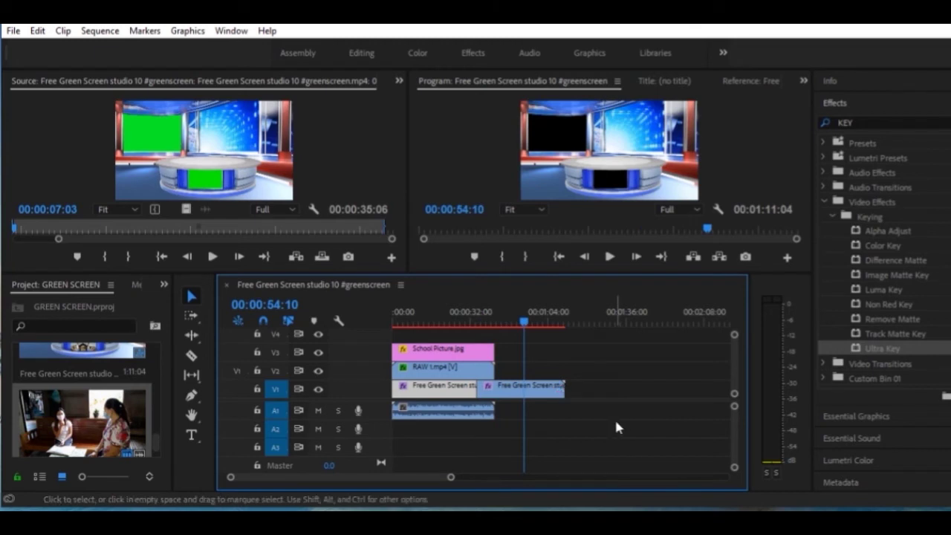
pyautogui.moveTo(563, 386); pyautogui.dragTo(494, 388)
pyautogui.click(474, 325)
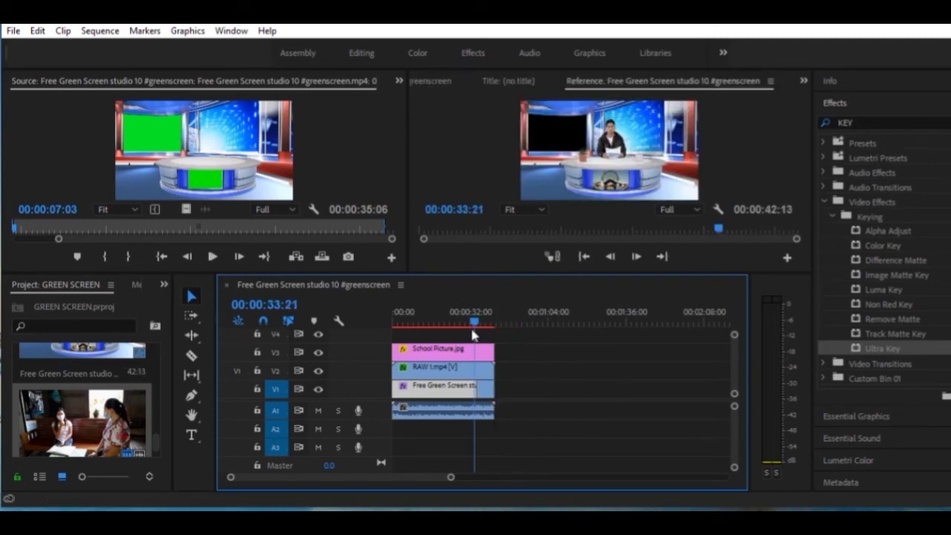
pyautogui.press('Home')
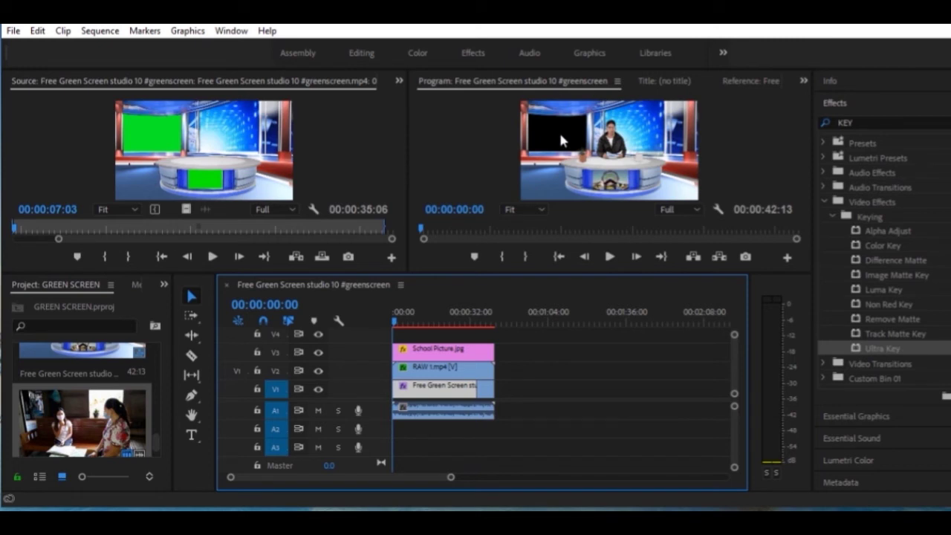
# Step: Load the classroom clip 20201009_172438.mp4 (00:06:18:29 long) into the Source Monitor
pyautogui.click(556, 127)
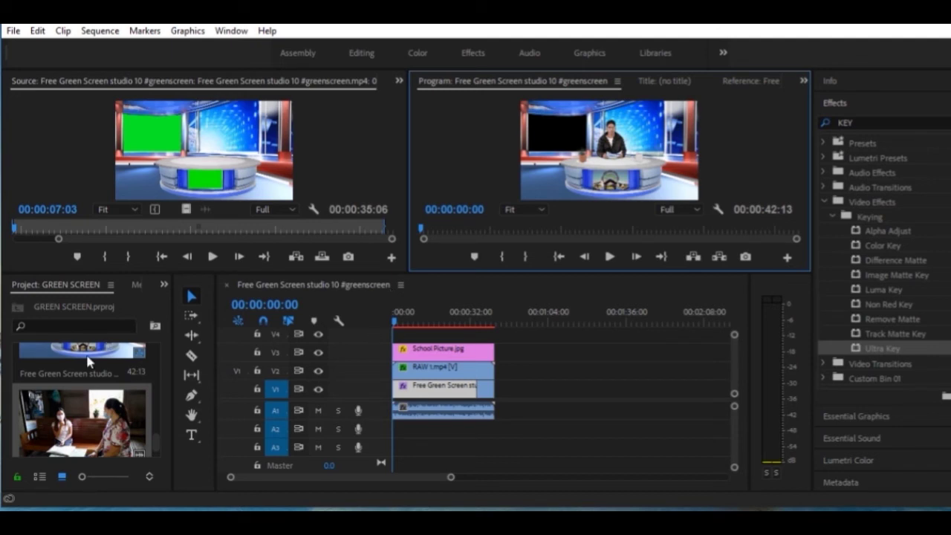
pyautogui.click(87, 351)
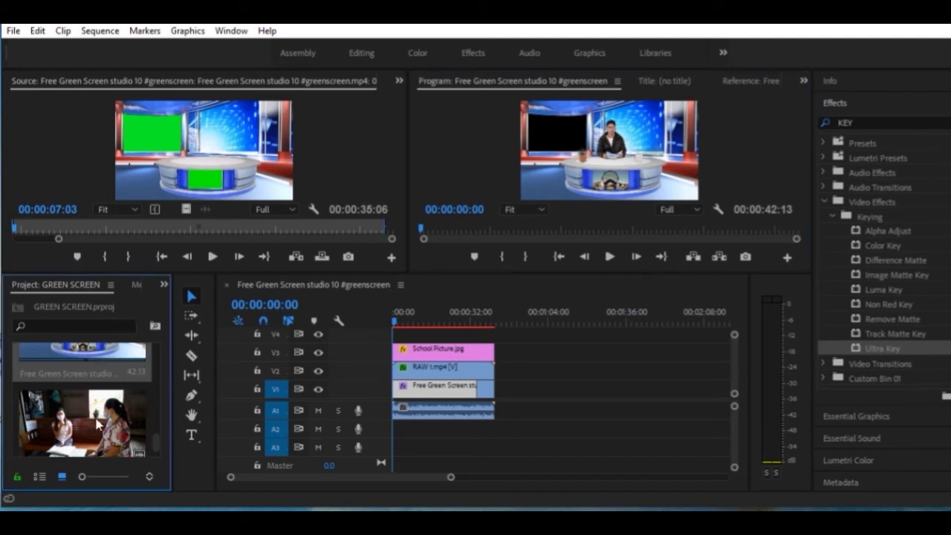
pyautogui.scroll(1, 78, 426)
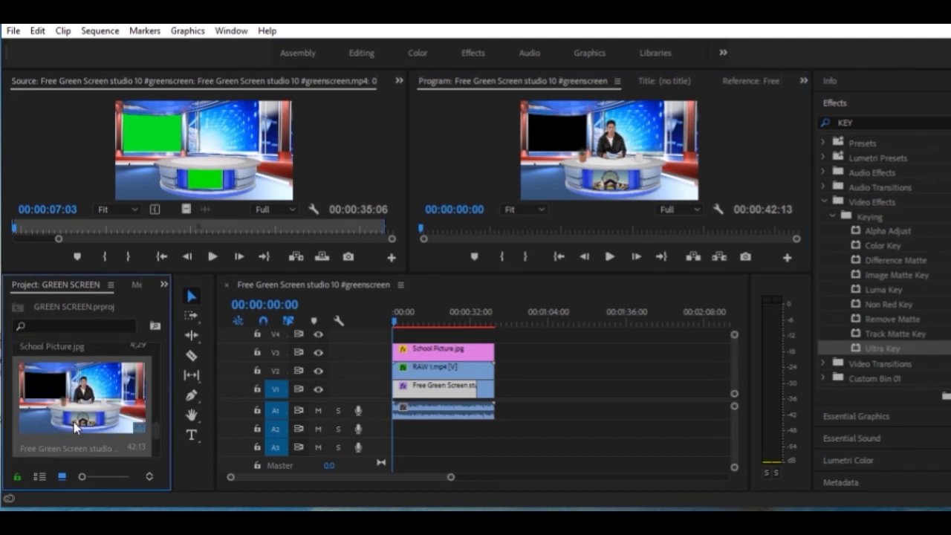
pyautogui.scroll(-1, 81, 423)
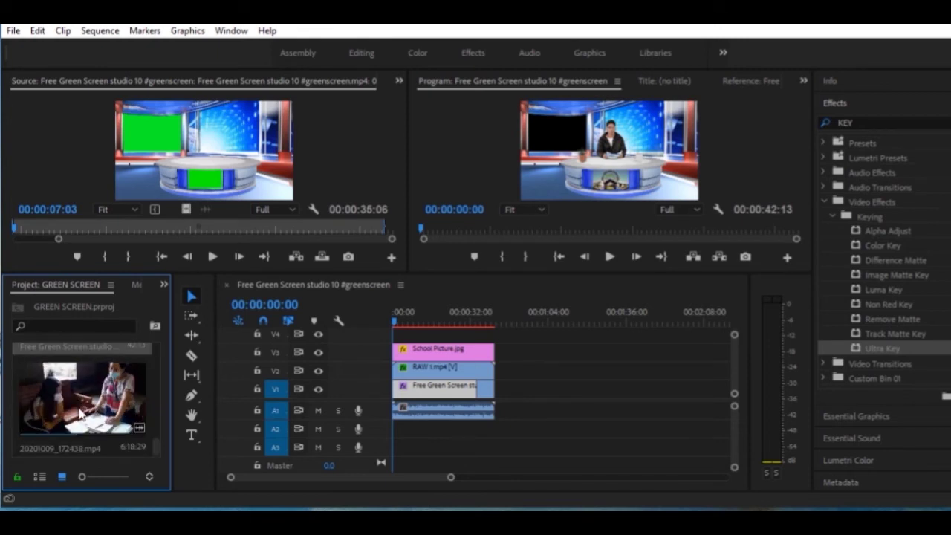
pyautogui.click(75, 413)
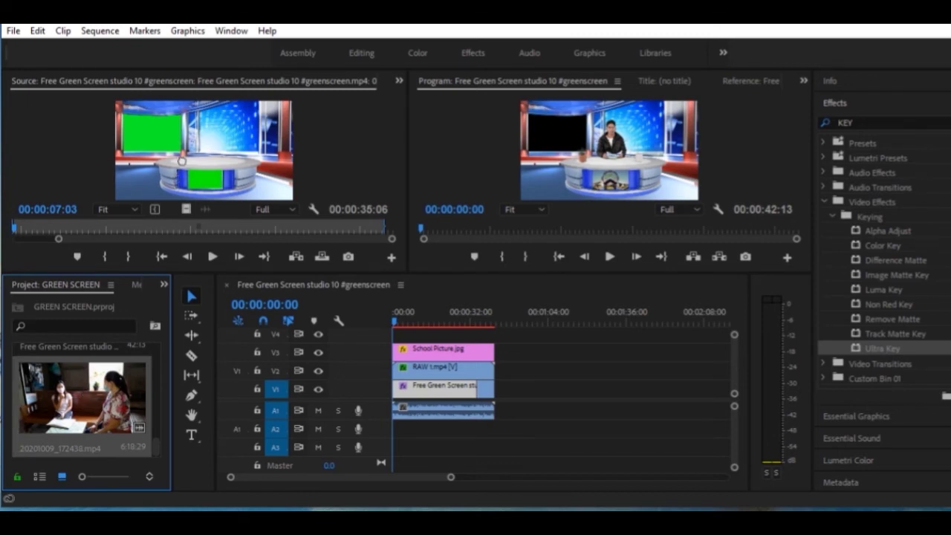
pyautogui.moveTo(165, 238); pyautogui.dragTo(182, 162)
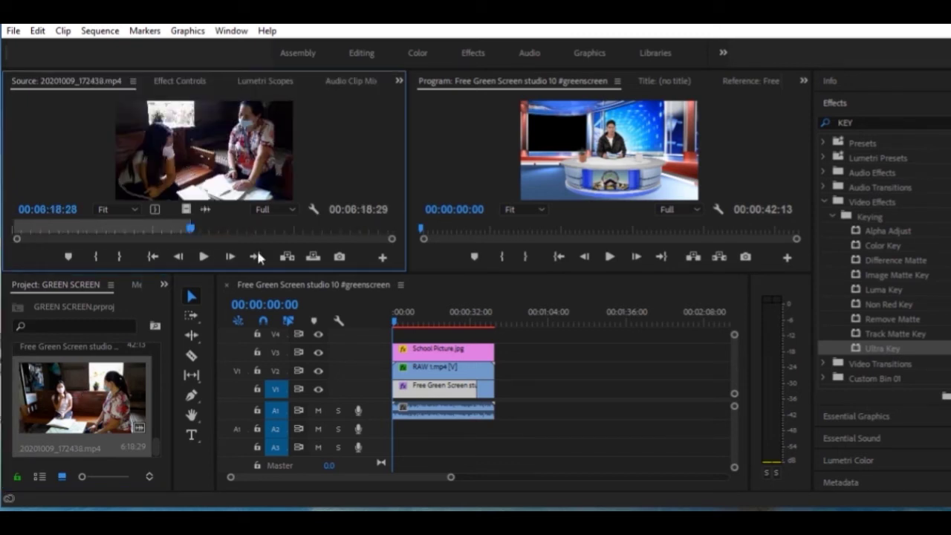
# Step: Scrub the classroom clip in the Source Monitor to about 00:04:35:05 and mark the out point there
pyautogui.moveTo(245, 272); pyautogui.dragTo(247, 304)
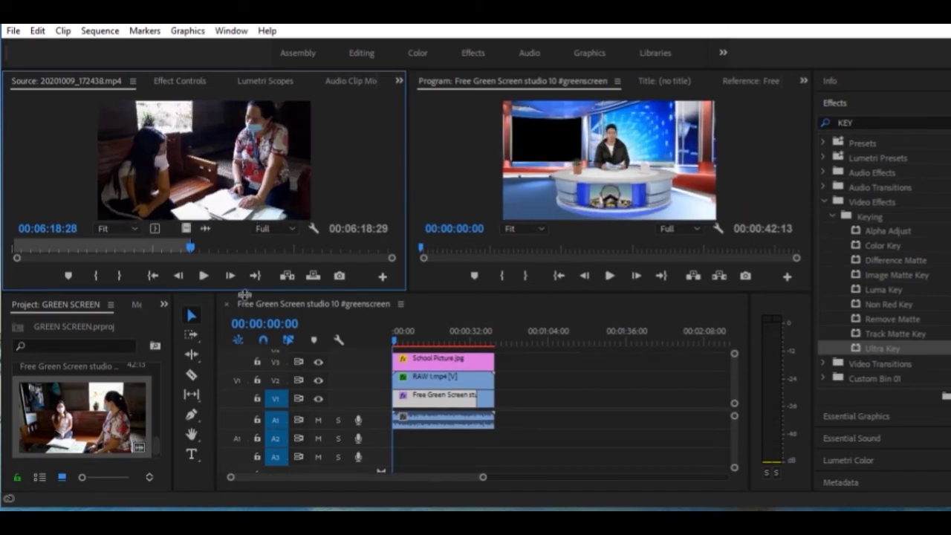
pyautogui.moveTo(228, 211); pyautogui.dragTo(571, 313)
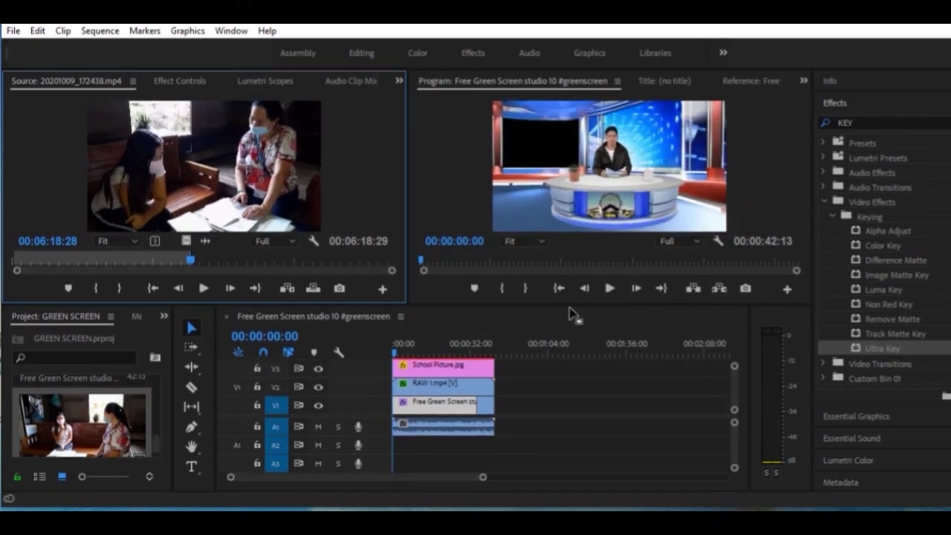
pyautogui.moveTo(574, 304); pyautogui.dragTo(578, 278)
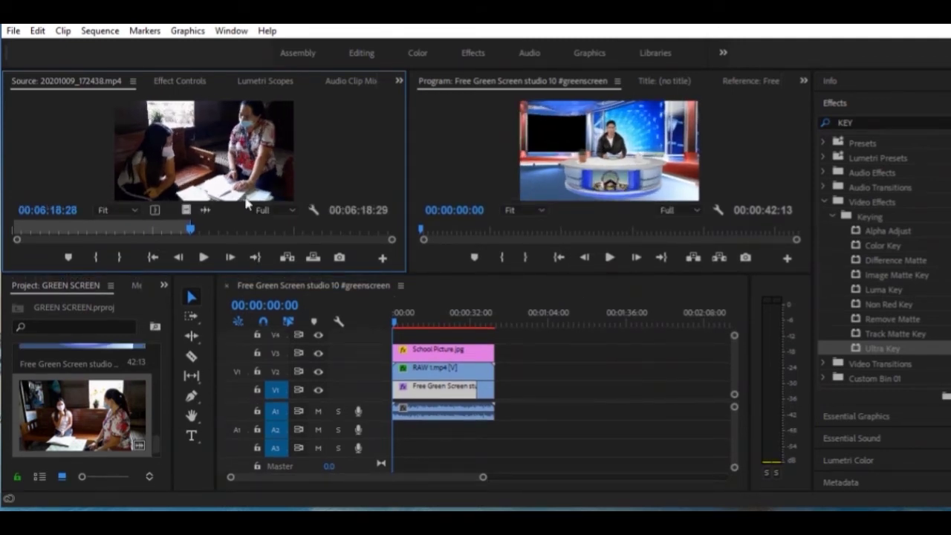
pyautogui.click(15, 236)
pyautogui.moveTo(15, 236)
pyautogui.mouseDown()
pyautogui.moveTo(166, 244)
pyautogui.moveTo(186, 258)
pyautogui.mouseUp()
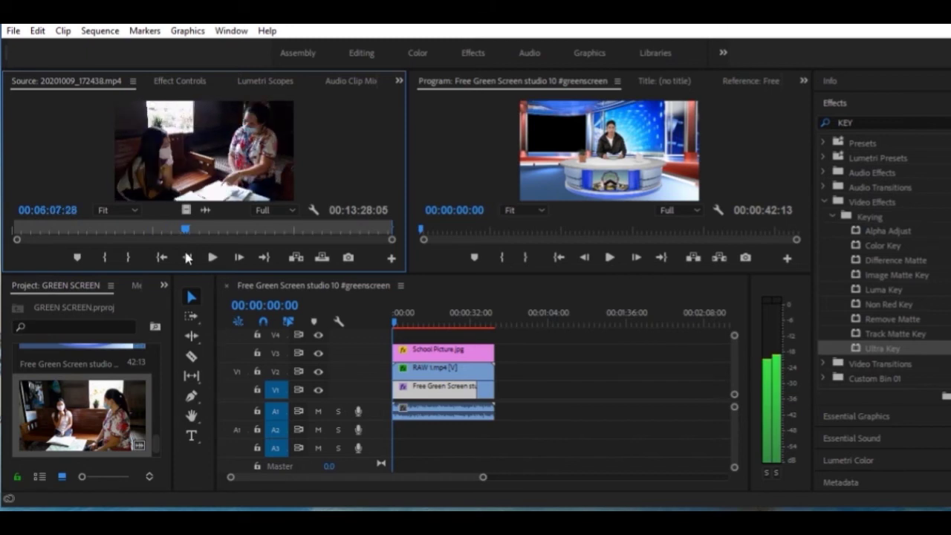
pyautogui.moveTo(185, 258); pyautogui.dragTo(142, 251)
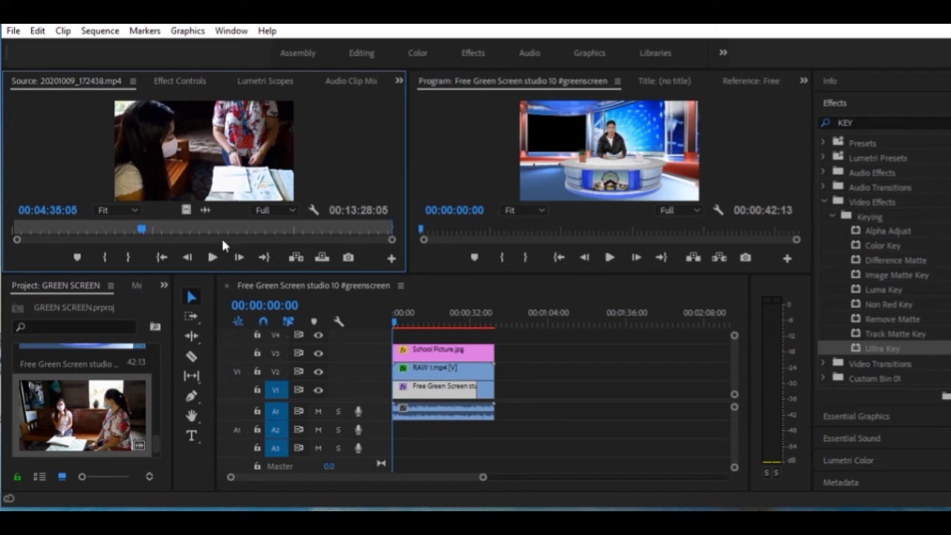
pyautogui.click(130, 260)
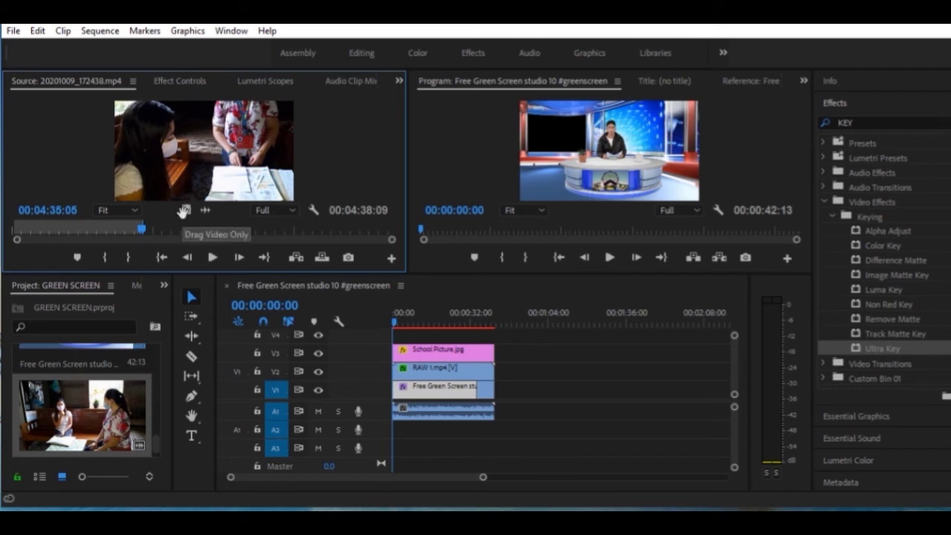
# Step: Drop only the classroom clip's video onto track V4 and move the playhead to 00:00:41:27
pyautogui.moveTo(183, 211); pyautogui.dragTo(367, 339)
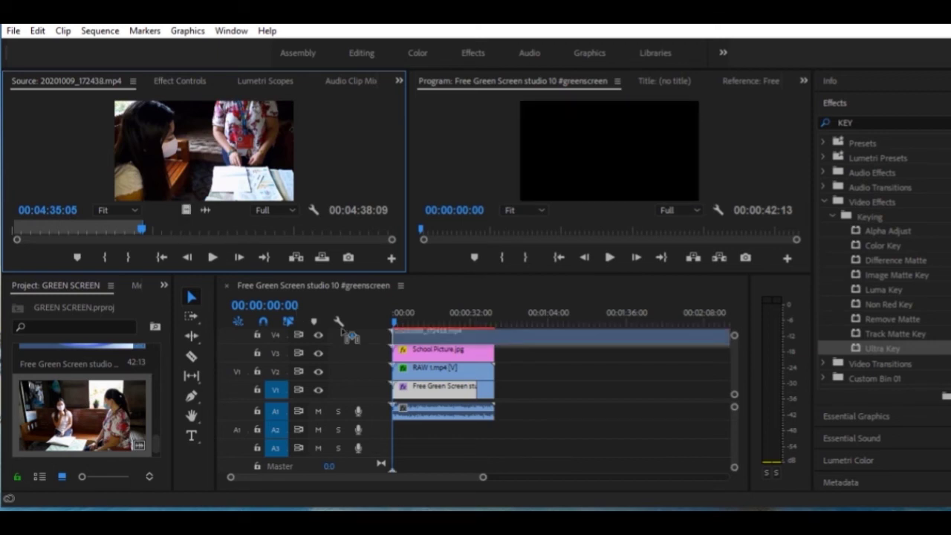
pyautogui.moveTo(367, 339); pyautogui.dragTo(401, 339)
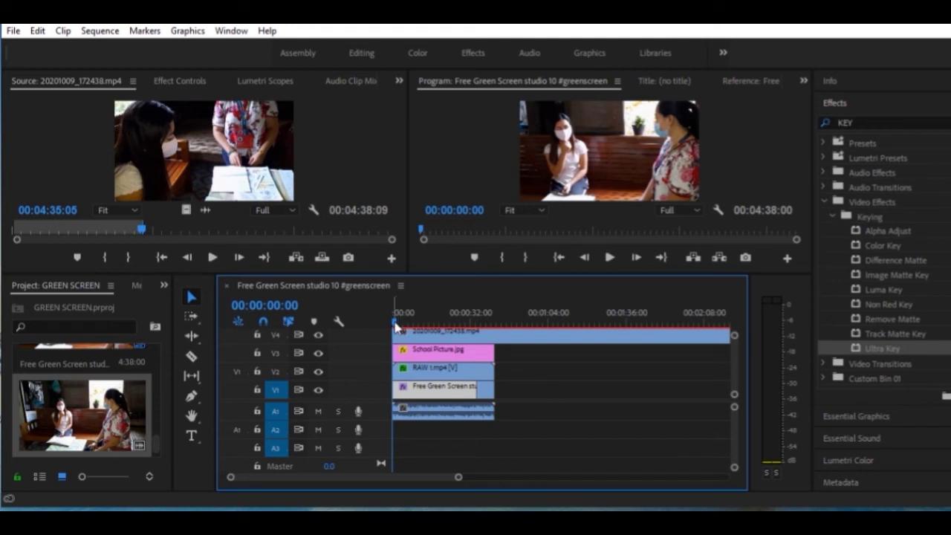
pyautogui.moveTo(398, 328); pyautogui.dragTo(494, 325)
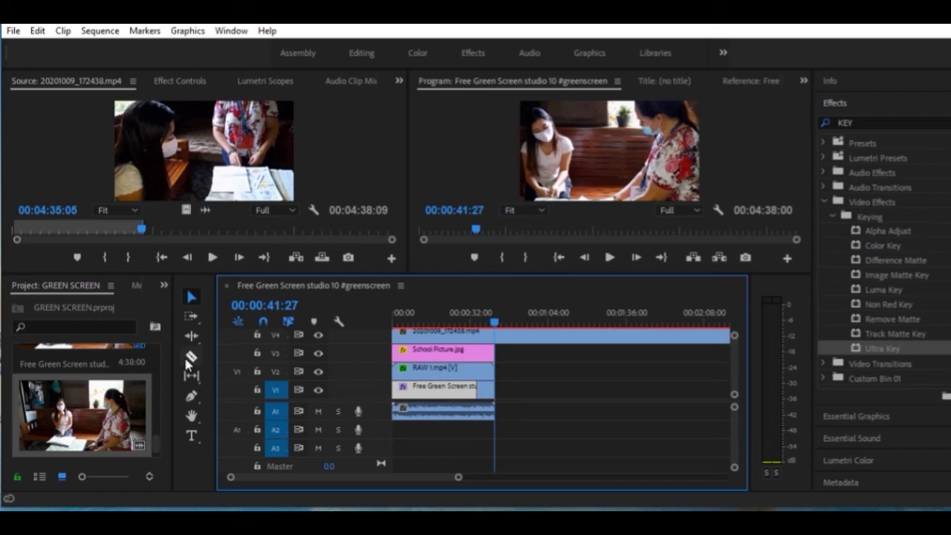
# Step: Split the V4 classroom clip at the playhead with the Razor tool and delete the piece after the cut
pyautogui.click(191, 358)
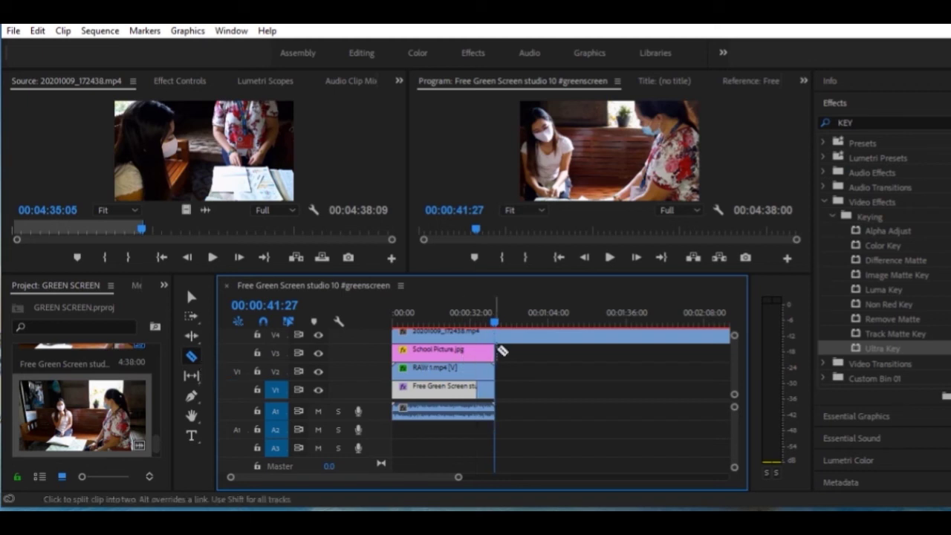
pyautogui.click(505, 340)
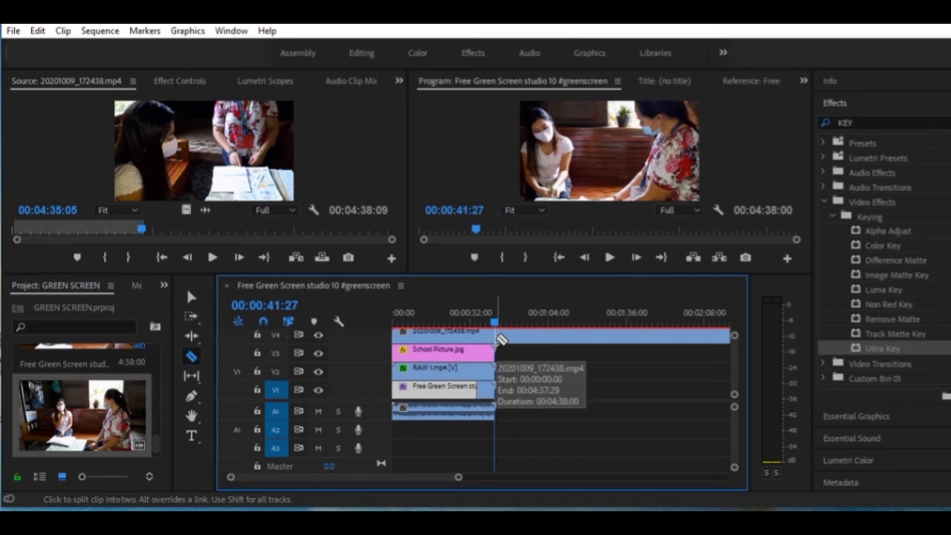
pyautogui.click(502, 340)
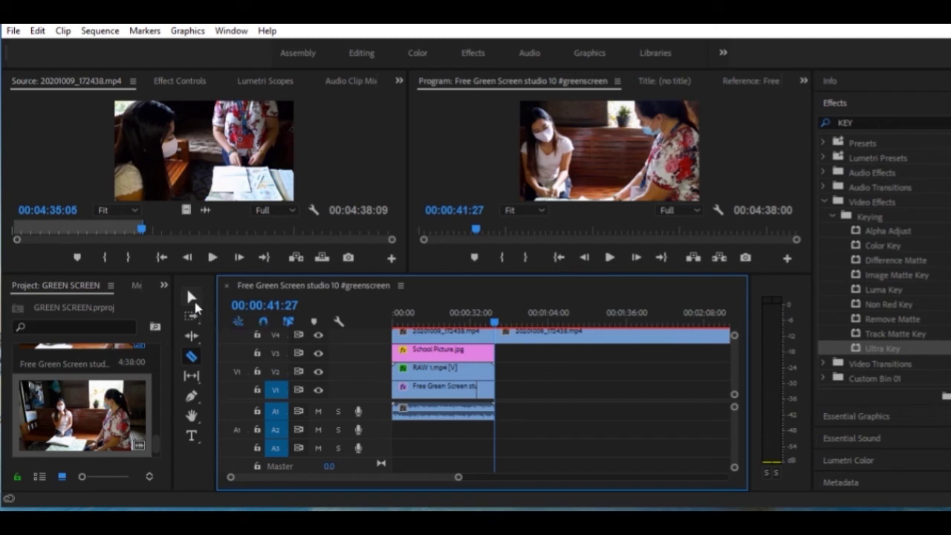
pyautogui.click(194, 303)
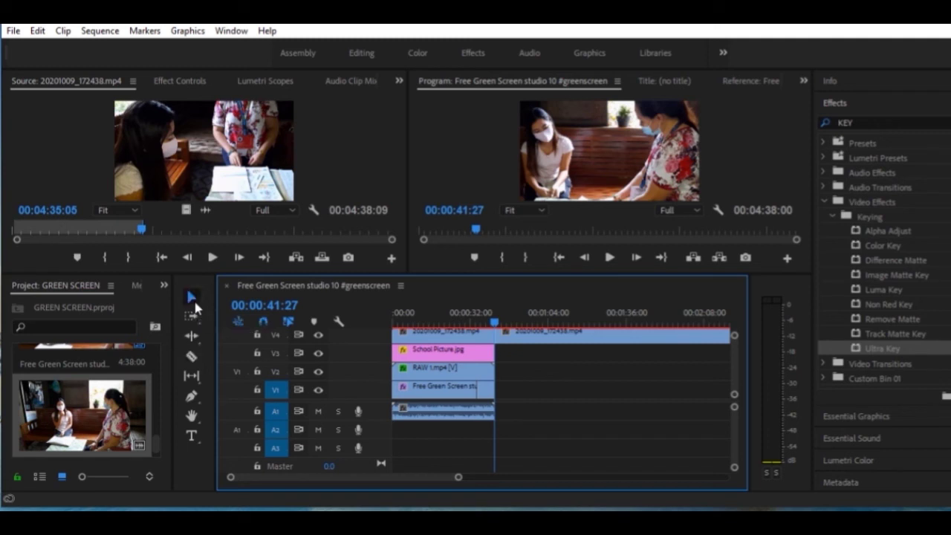
pyautogui.click(574, 342)
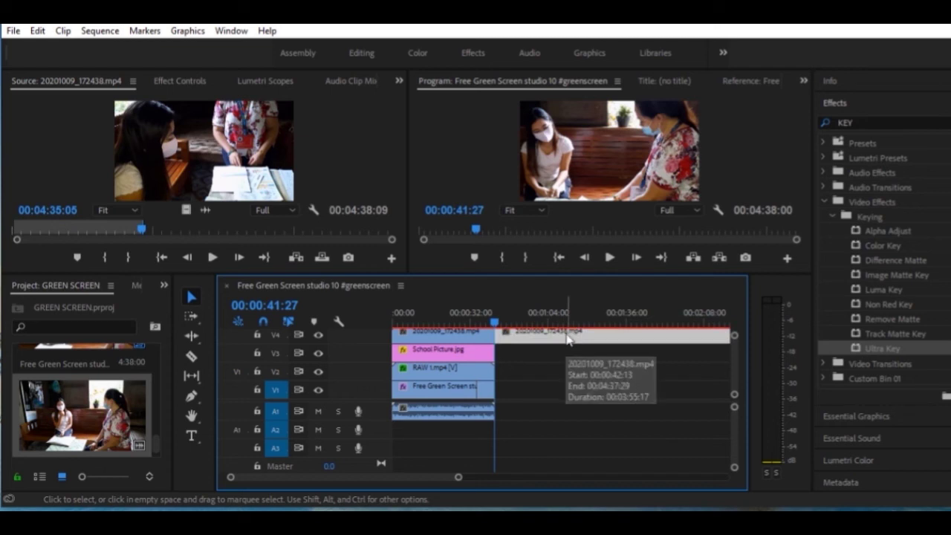
pyautogui.press('Delete')
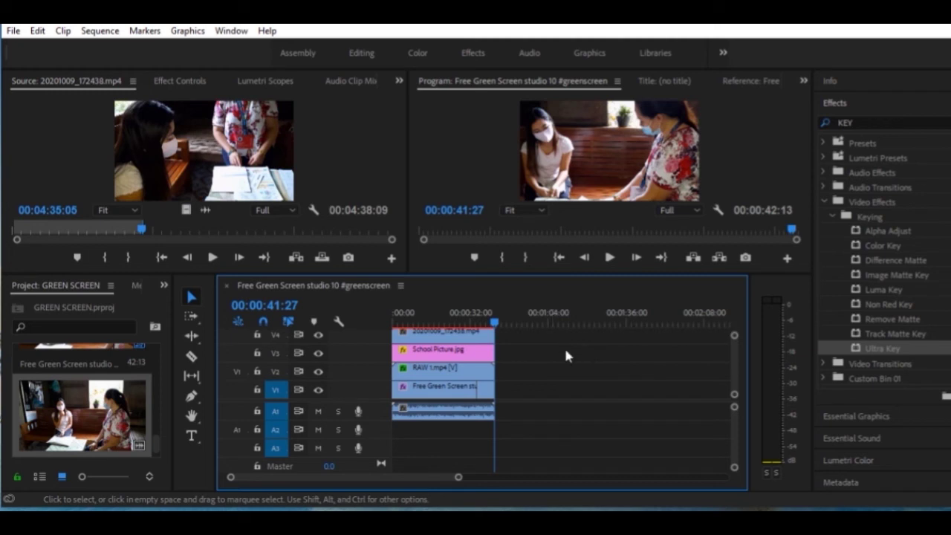
# Step: Select the trimmed classroom clip on V4 and show its Motion settings in Effect Controls
pyautogui.moveTo(501, 333); pyautogui.dragTo(497, 339)
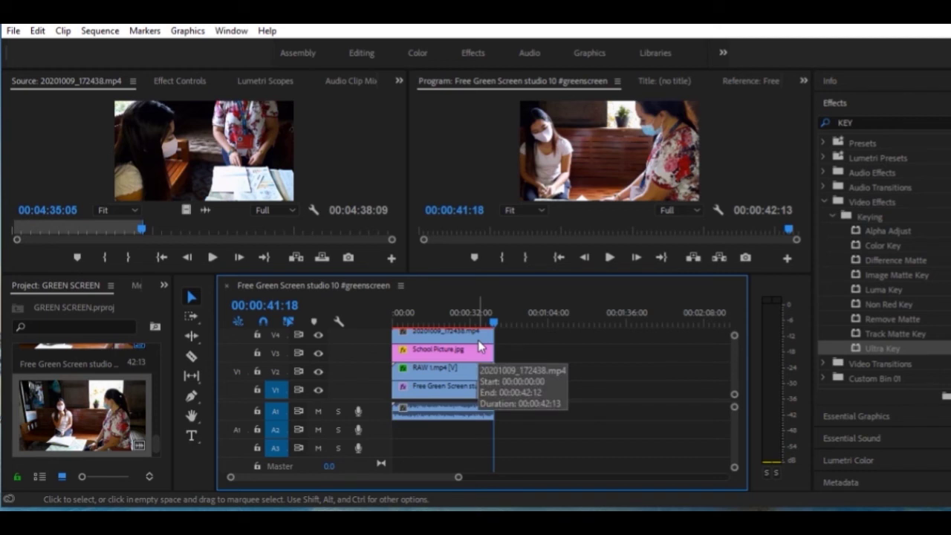
pyautogui.click(450, 338)
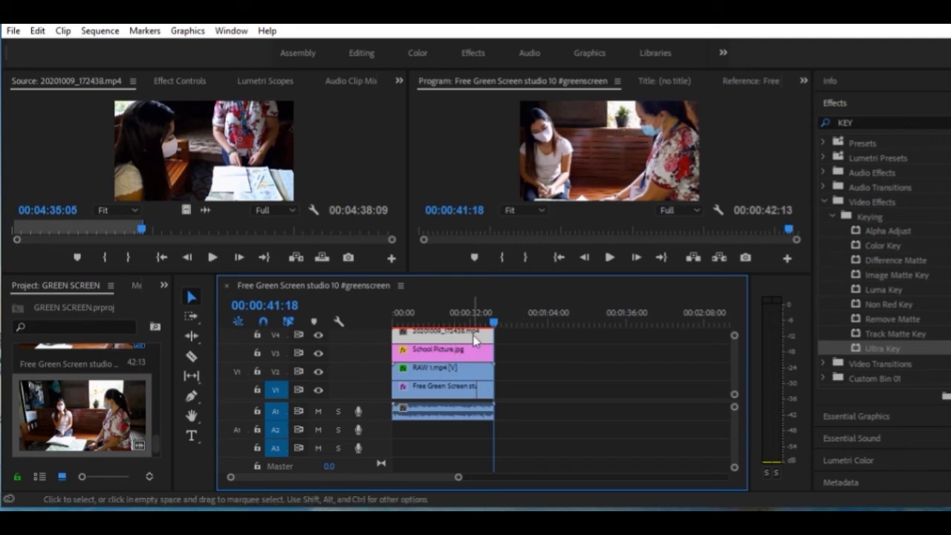
pyautogui.click(181, 83)
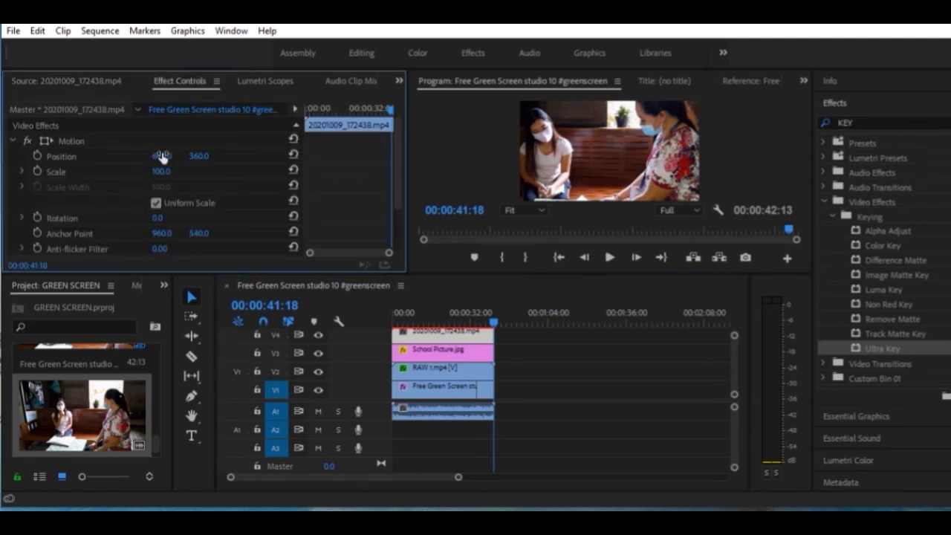
# Step: Move the classroom clip to position 258, 227, turn off Uniform Scale, and set Scale Height 26 and Width 22
pyautogui.moveTo(162, 156); pyautogui.dragTo(155, 156)
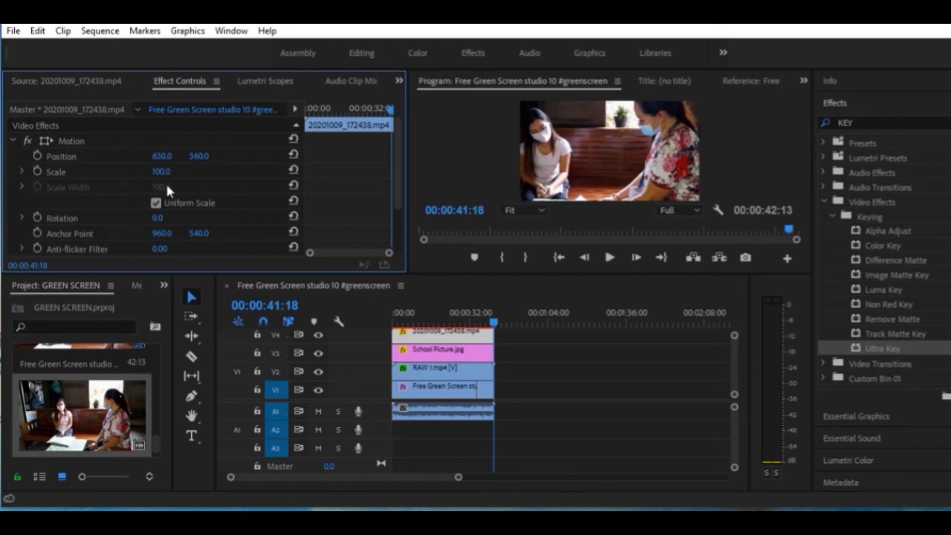
pyautogui.moveTo(162, 172)
pyautogui.mouseDown()
pyautogui.moveTo(111, 172)
pyautogui.moveTo(216, 159)
pyautogui.mouseUp()
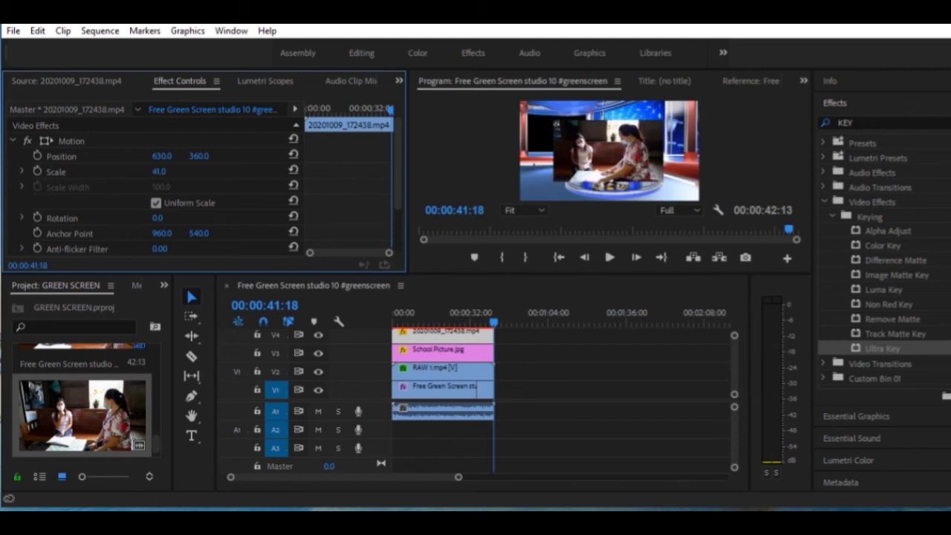
pyautogui.moveTo(161, 156)
pyautogui.mouseDown()
pyautogui.moveTo(105, 156)
pyautogui.moveTo(156, 156)
pyautogui.mouseUp()
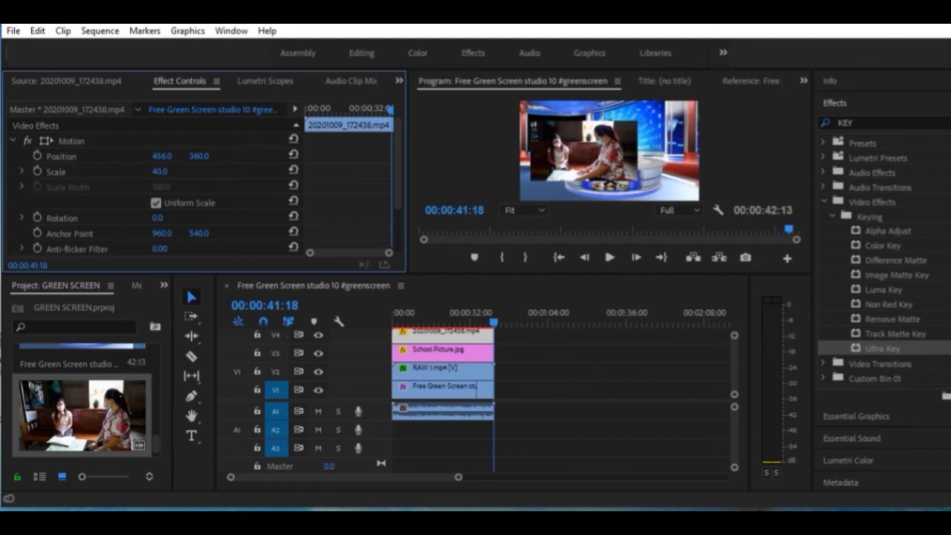
pyautogui.click(163, 198)
pyautogui.moveTo(161, 187); pyautogui.dragTo(108, 187)
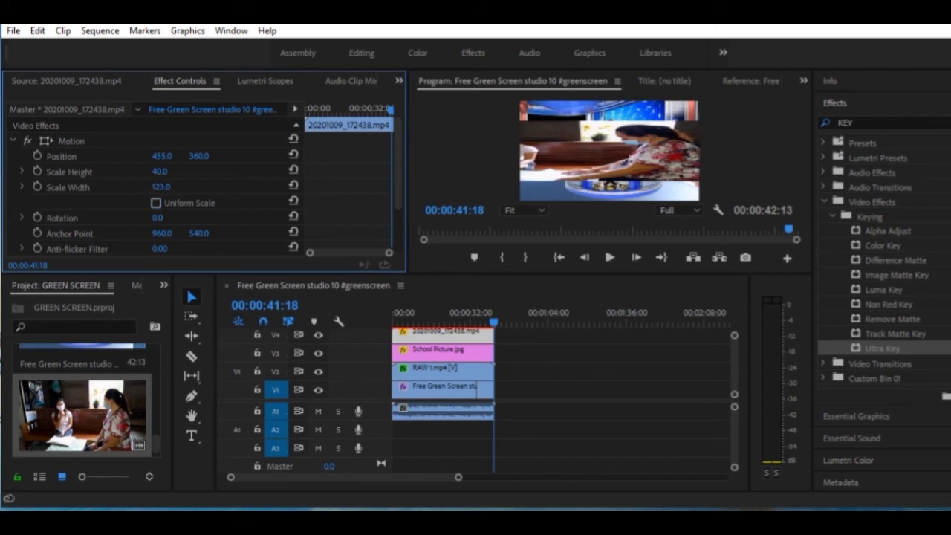
pyautogui.moveTo(160, 186)
pyautogui.mouseDown()
pyautogui.moveTo(178, 185)
pyautogui.moveTo(187, 165)
pyautogui.moveTo(158, 157)
pyautogui.moveTo(185, 176)
pyautogui.mouseUp()
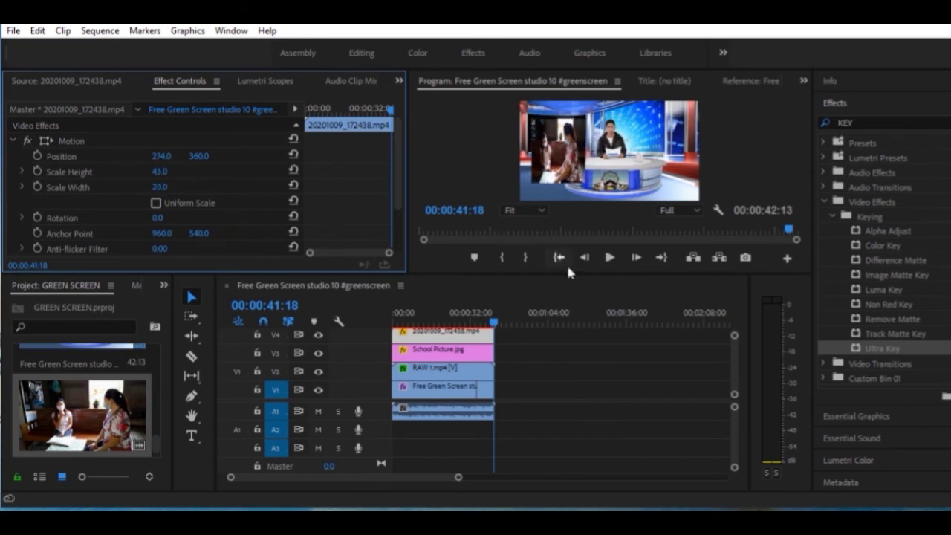
pyautogui.moveTo(568, 274); pyautogui.dragTo(568, 374)
pyautogui.moveTo(159, 171)
pyautogui.mouseDown()
pyautogui.moveTo(170, 174)
pyautogui.moveTo(142, 156)
pyautogui.moveTo(190, 155)
pyautogui.moveTo(149, 171)
pyautogui.moveTo(154, 186)
pyautogui.moveTo(167, 172)
pyautogui.moveTo(167, 186)
pyautogui.moveTo(155, 187)
pyautogui.mouseUp()
pyautogui.write('22')
pyautogui.press('Return')
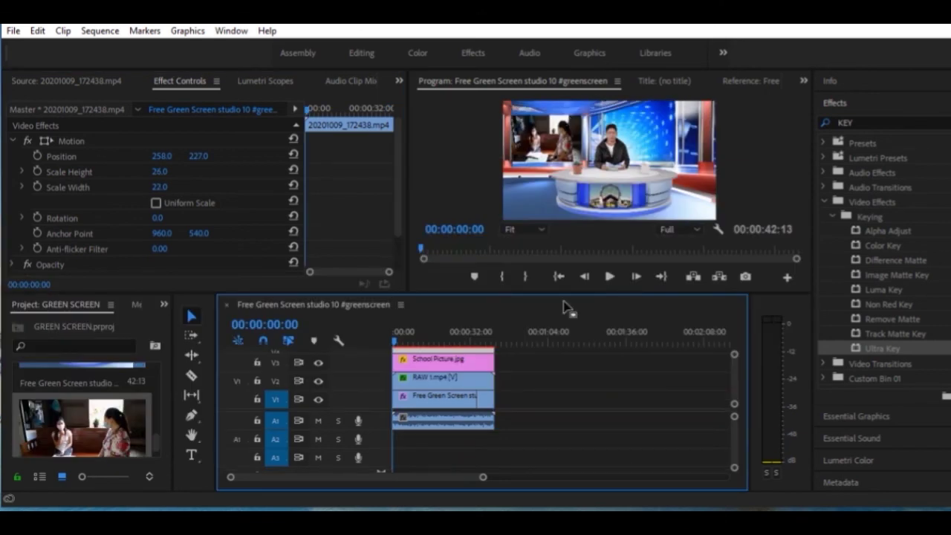
# Step: Play the sequence and watch the classroom footage in the studio's left back screen on the Program monitor
pyautogui.moveTo(564, 292); pyautogui.dragTo(564, 303)
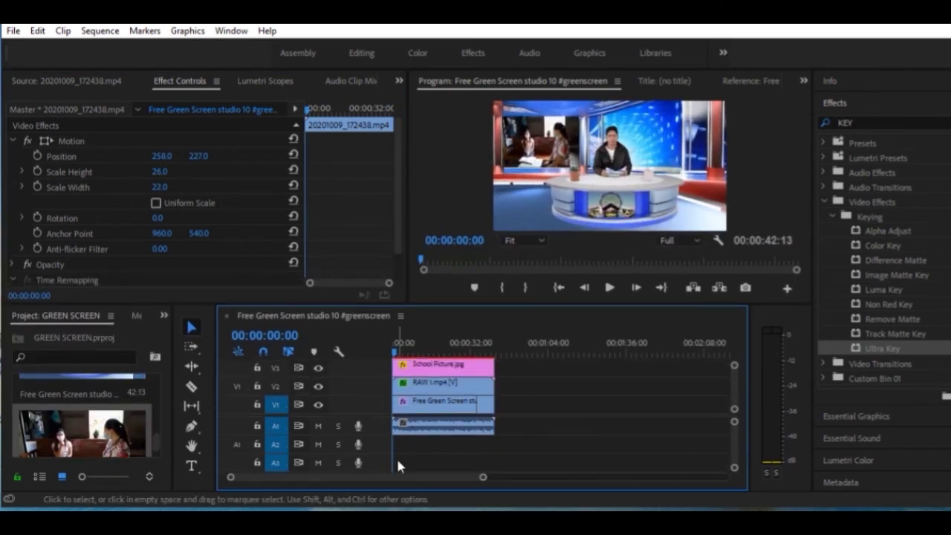
pyautogui.press('space')
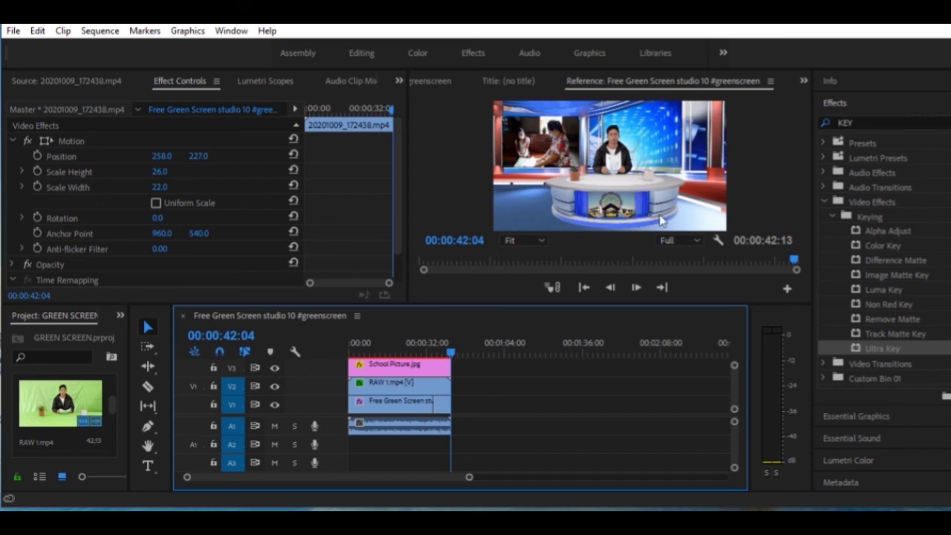
pyautogui.click(616, 440)
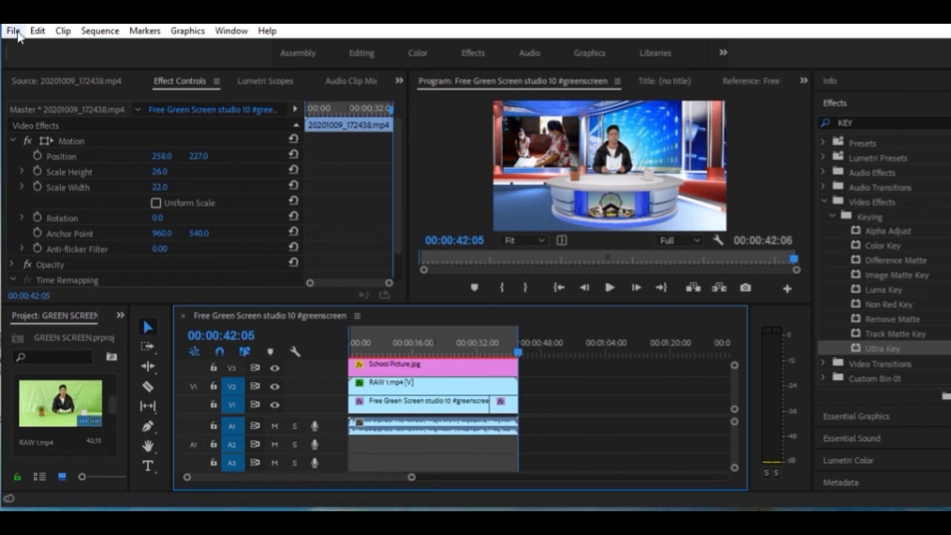
pyautogui.click(15, 31)
# Step: Bring up the Export Settings for the sequence through File > Export > Media, with H.264 output
pyautogui.moveTo(19, 37)
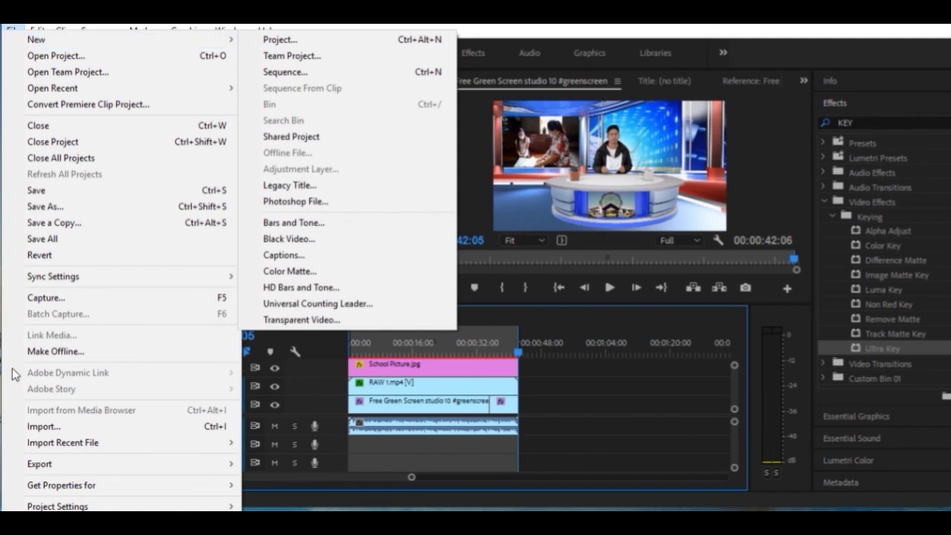
pyautogui.moveTo(70, 466)
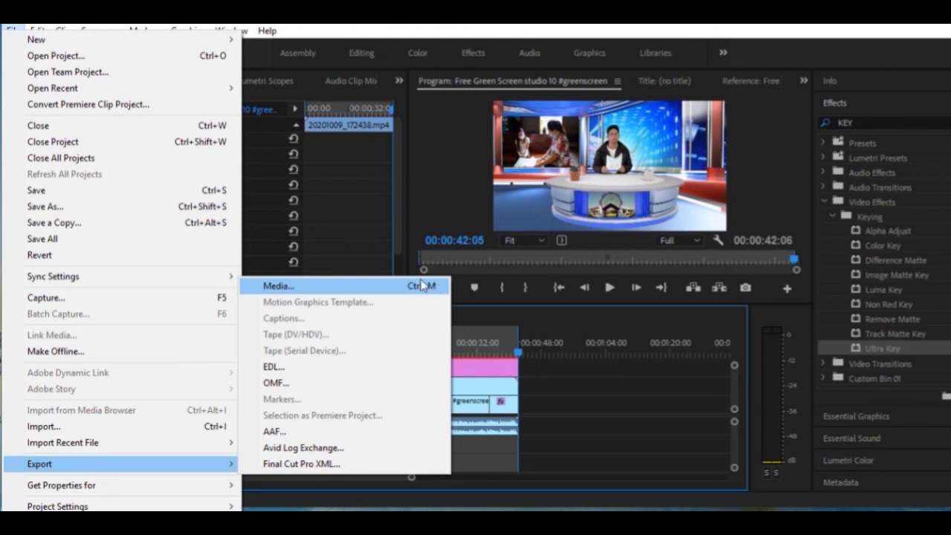
pyautogui.click(605, 379)
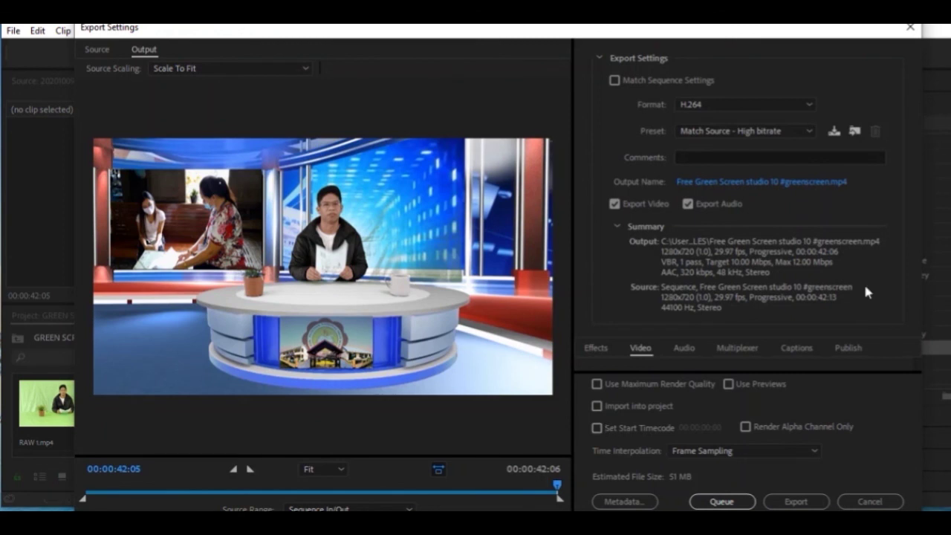
# Step: Save the output as 'HOW TO EDIT A VIDEO USING ADOBE PREMIERE' in Desktop > GREEN SCREEN and start the export
pyautogui.click(748, 182)
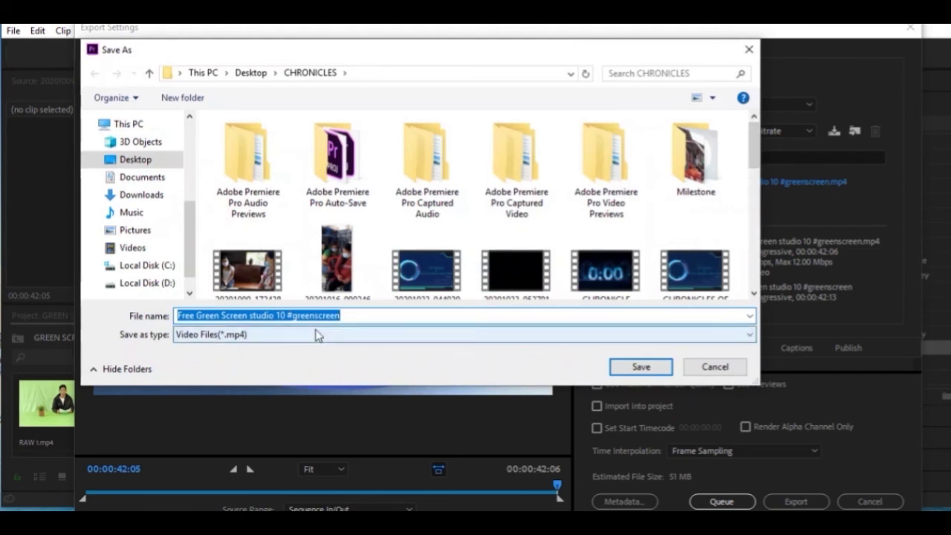
pyautogui.write('HOW TO E')
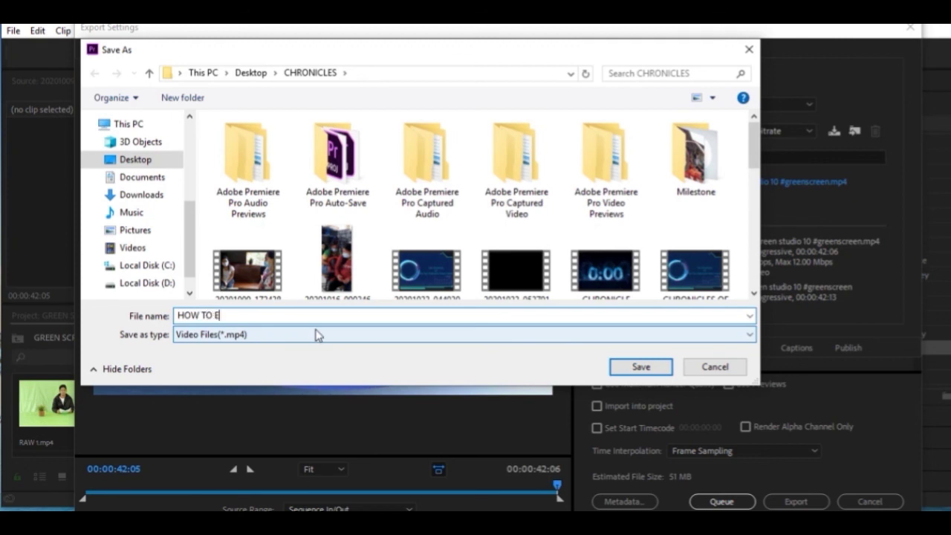
pyautogui.write('DIT')
pyautogui.write(' A VIDEO US')
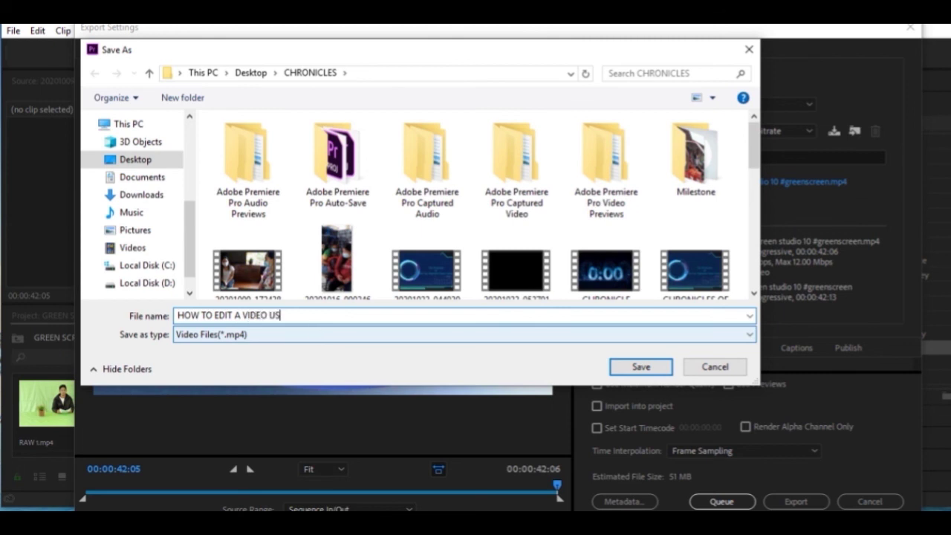
pyautogui.write('ING ADOBE PREMIERE')
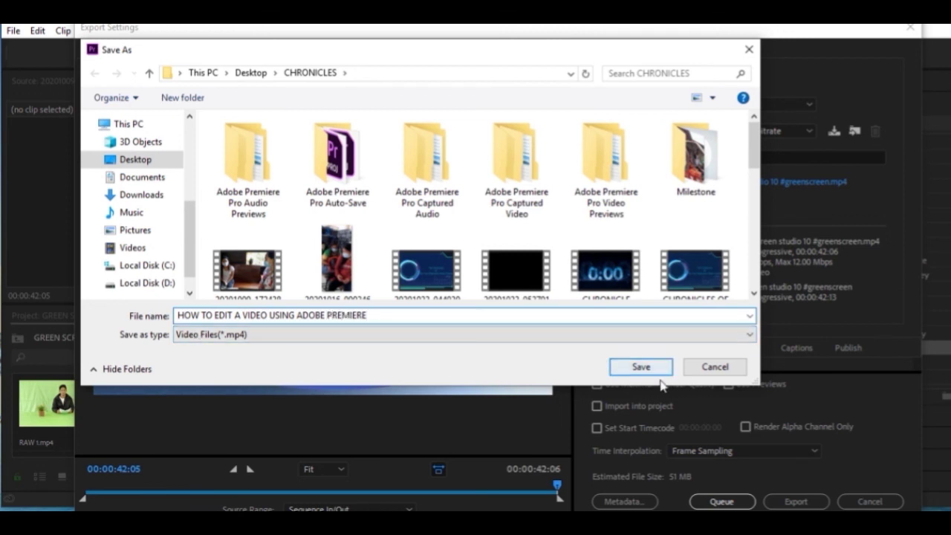
pyautogui.moveTo(754, 165)
pyautogui.mouseDown()
pyautogui.moveTo(762, 190)
pyautogui.moveTo(758, 160)
pyautogui.mouseUp()
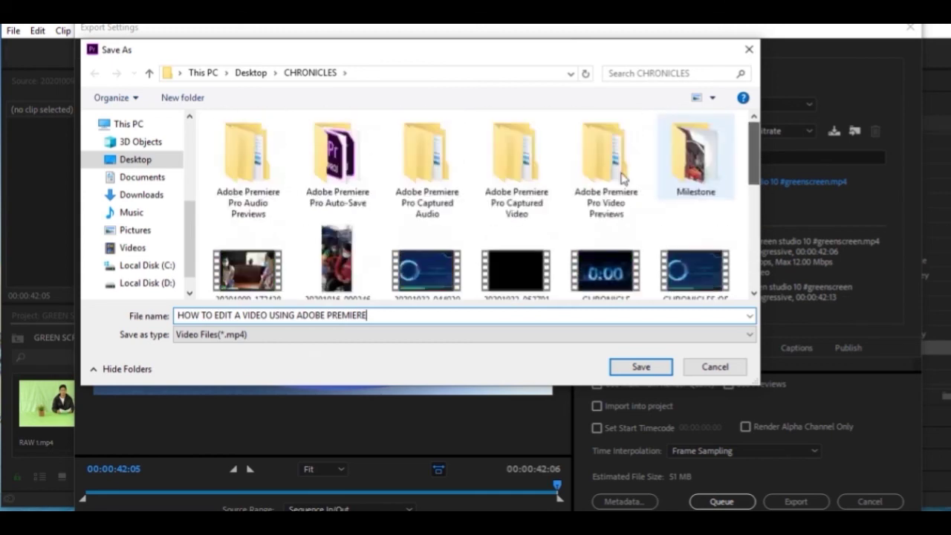
pyautogui.click(153, 165)
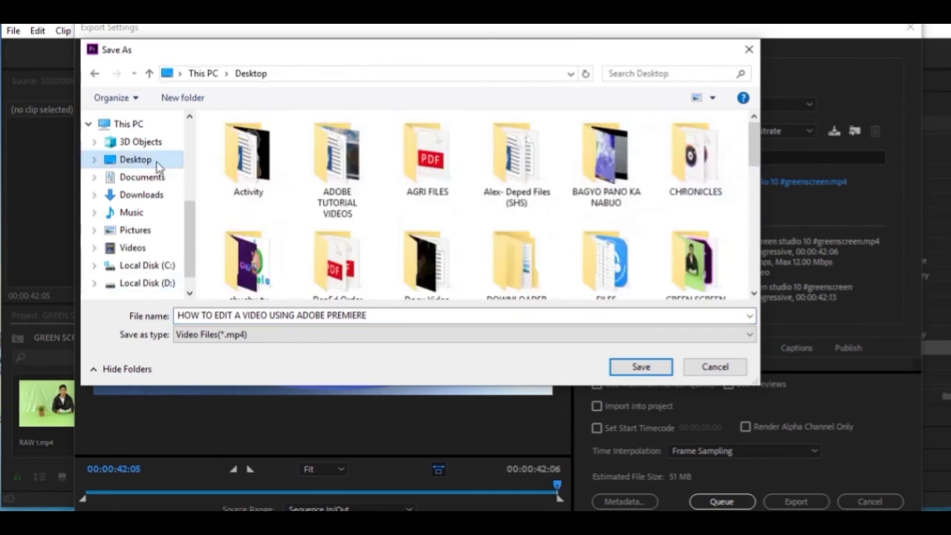
pyautogui.click(699, 263)
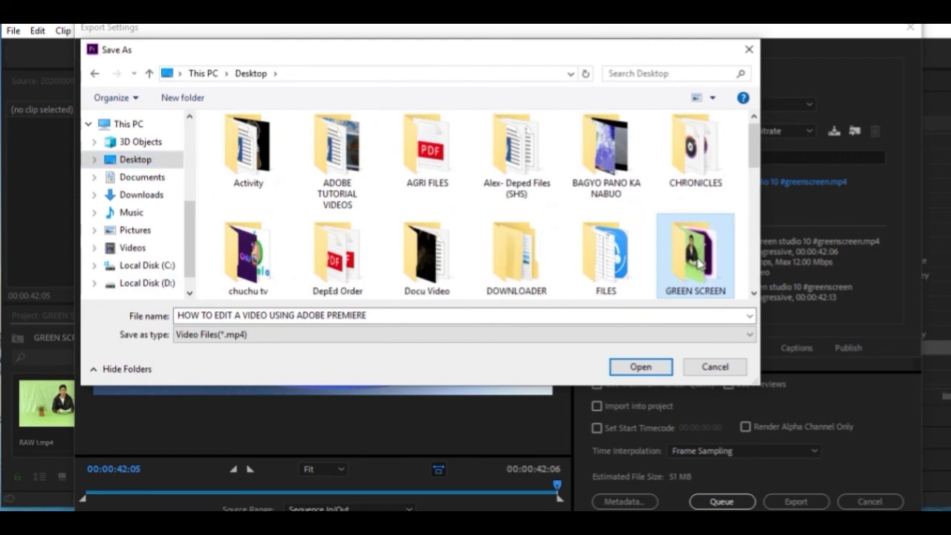
pyautogui.doubleClick(698, 260)
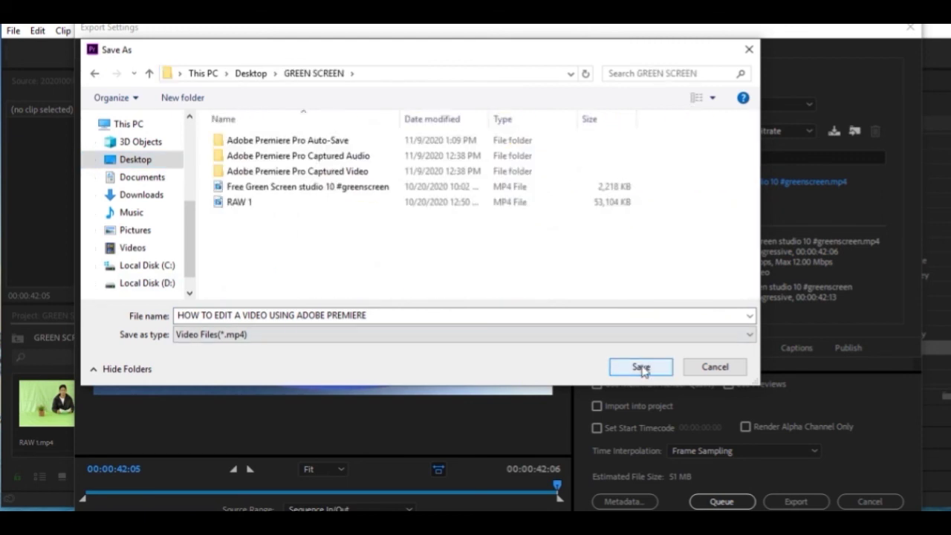
pyautogui.click(642, 368)
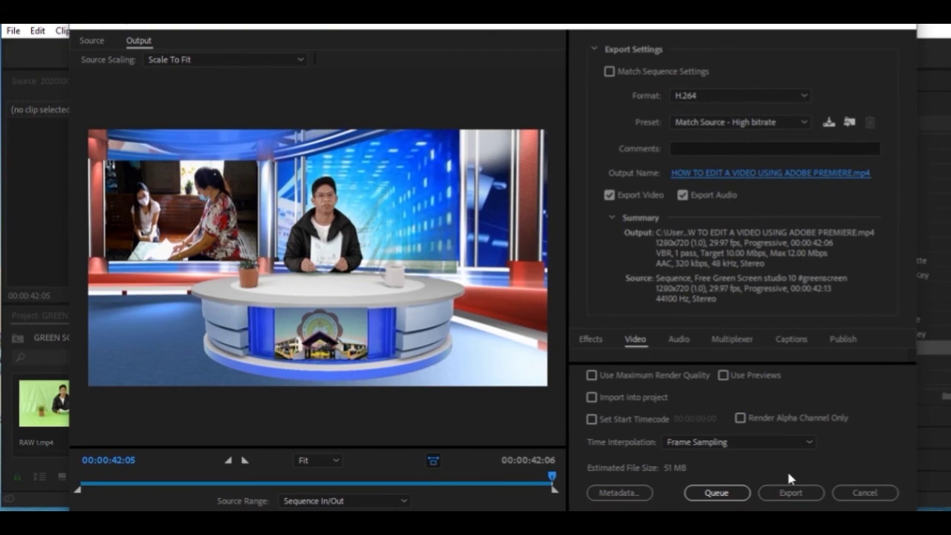
pyautogui.click(801, 502)
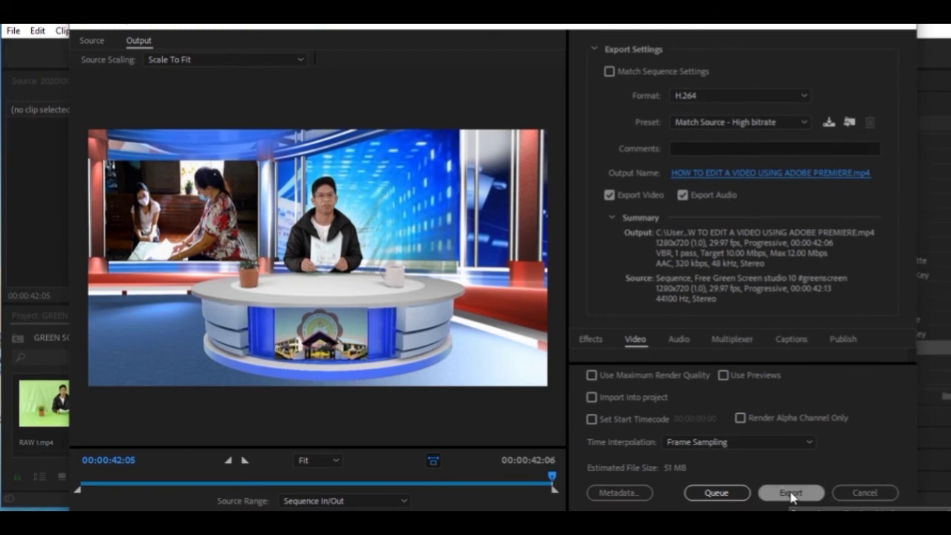
# Step: Let the export render, select RAW 1.mp4, then minimize Premiere Pro to show the desktop
pyautogui.click(793, 494)
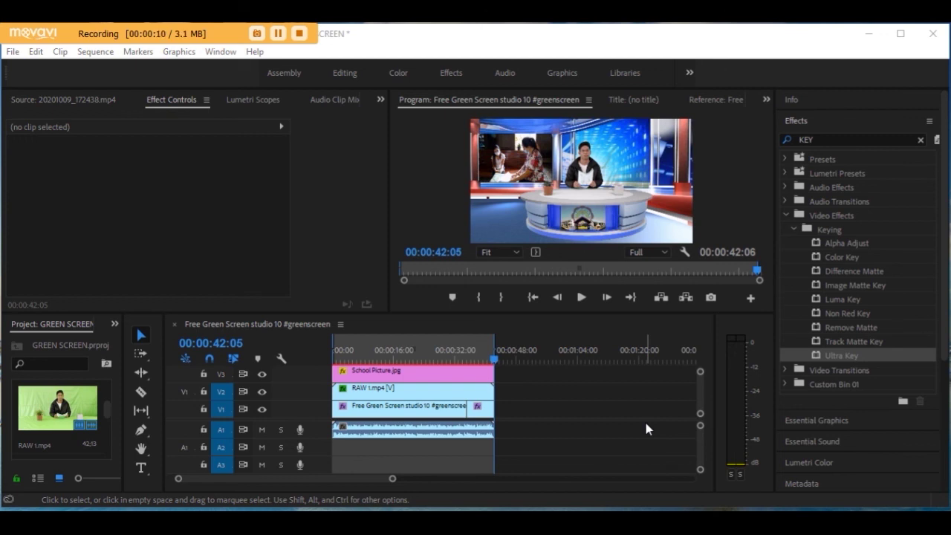
pyautogui.click(80, 410)
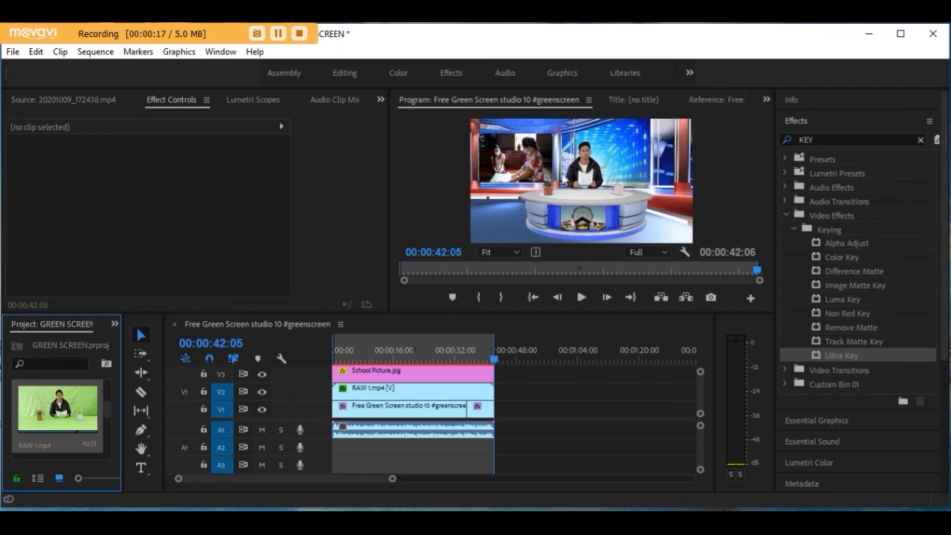
pyautogui.click(446, 390)
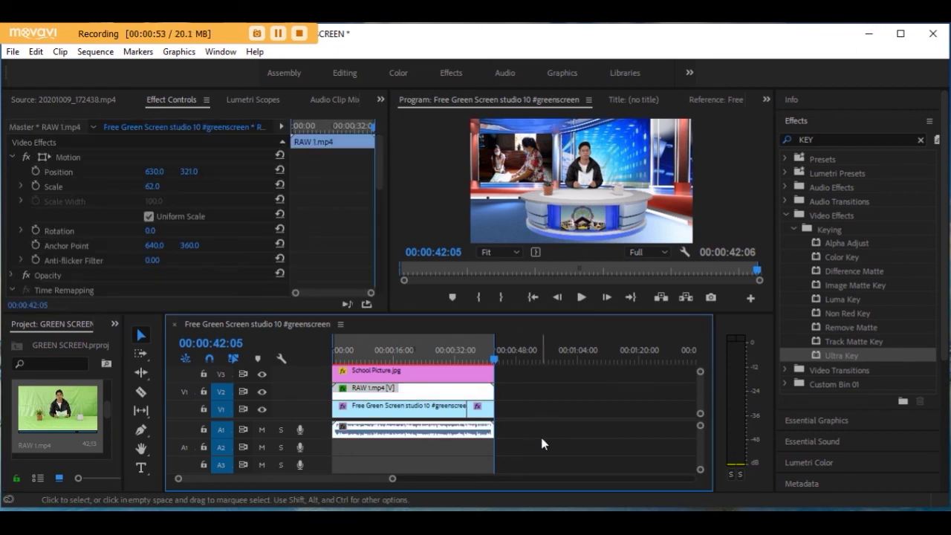
pyautogui.click(874, 39)
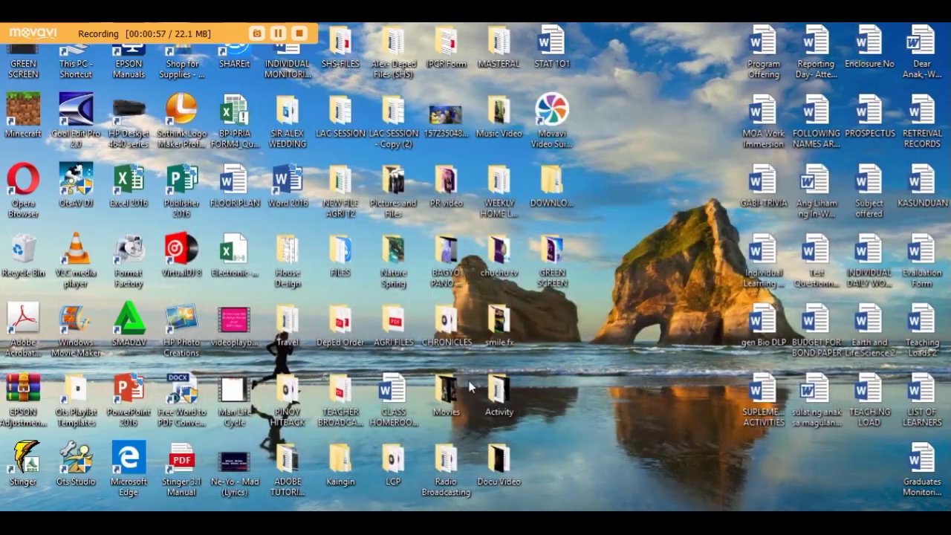
# Step: Play the exported MP4 from the Desktop's GREEN SCREEN folder
pyautogui.doubleClick(567, 254)
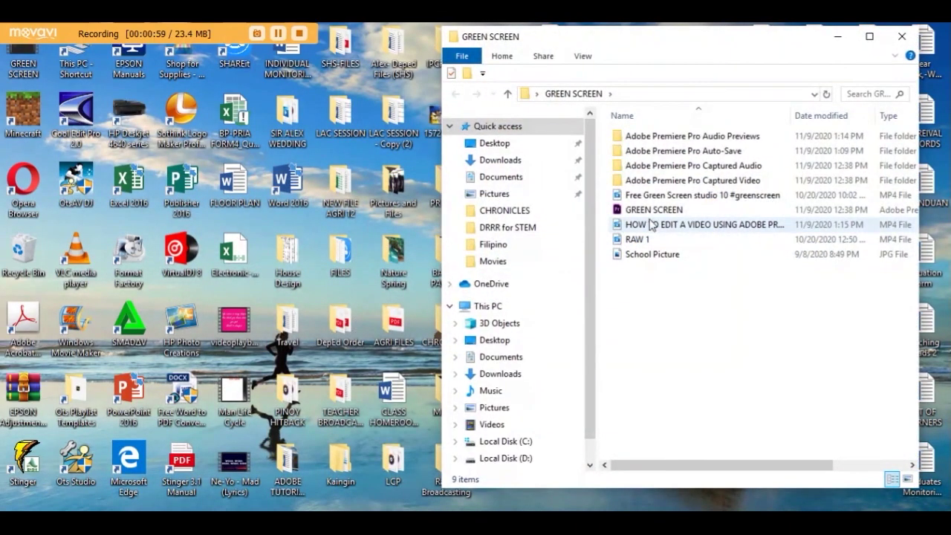
pyautogui.doubleClick(668, 227)
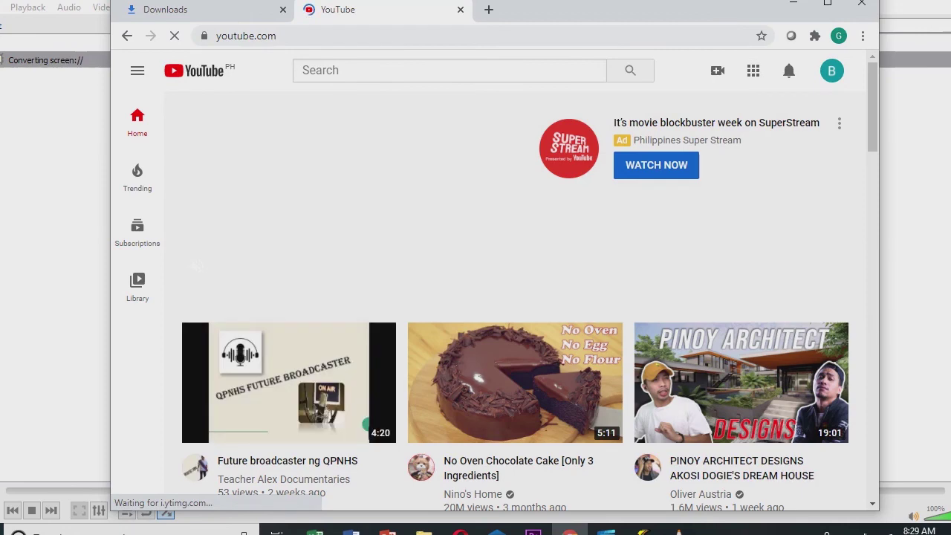
# Step: Search YouTube for the creator's channel name
pyautogui.write('teacher alex')
pyautogui.press('Return')
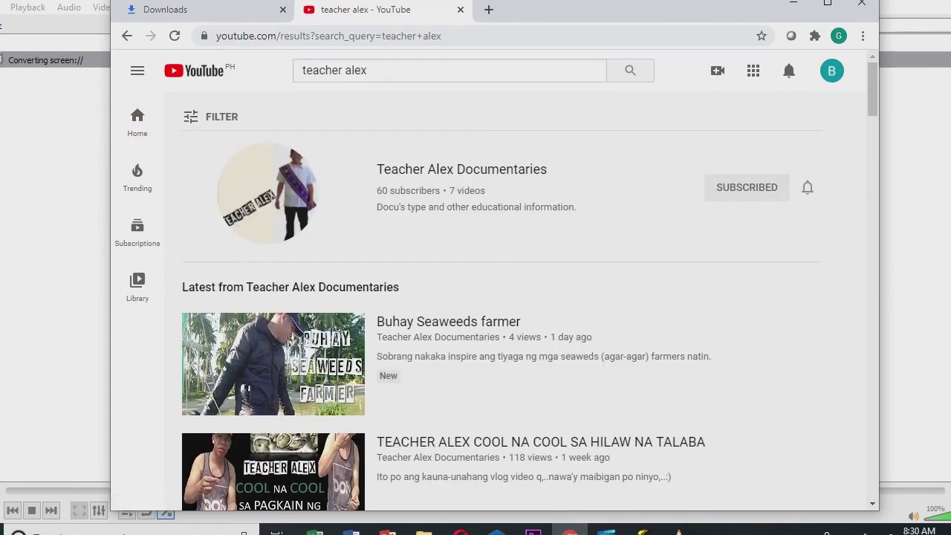